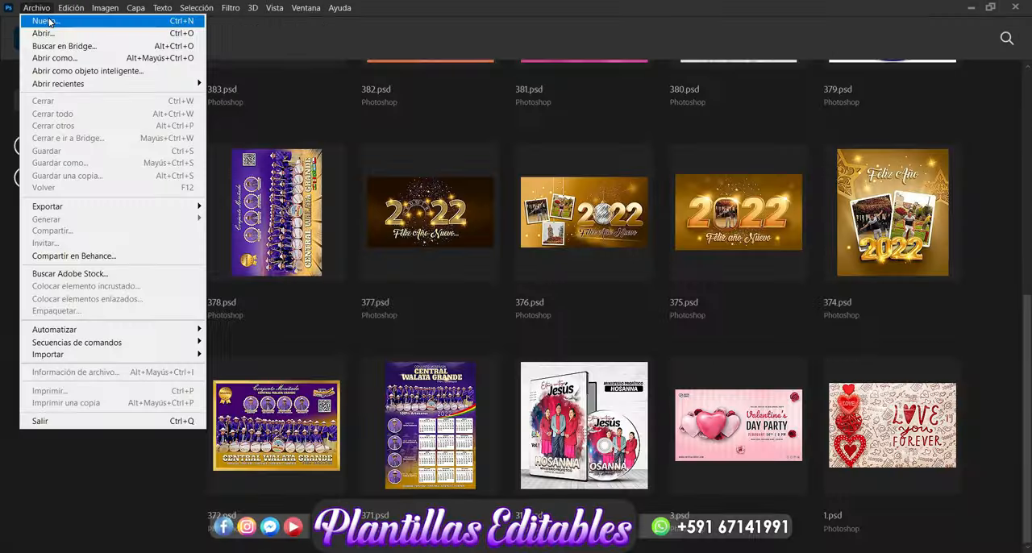
Step: Create a new document 14 cm wide and 14 cm high
click(49, 22)
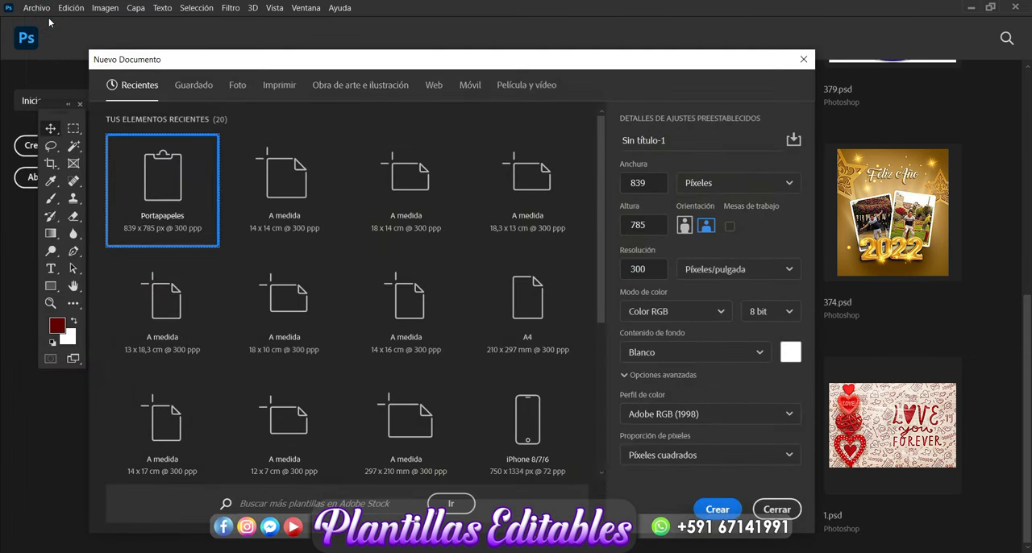
click(774, 182)
click(720, 252)
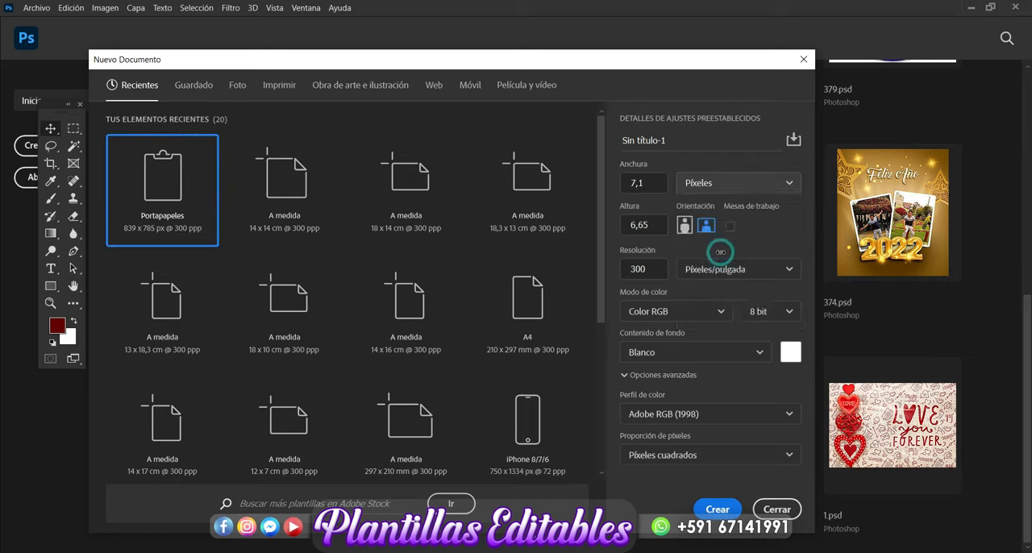
click(649, 182)
text(14)
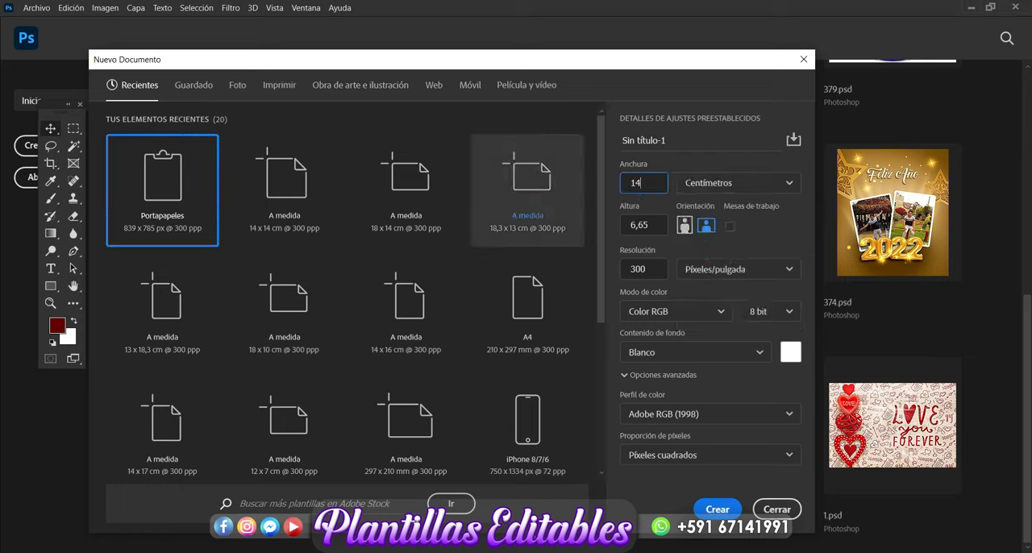
click(645, 225)
text(14)
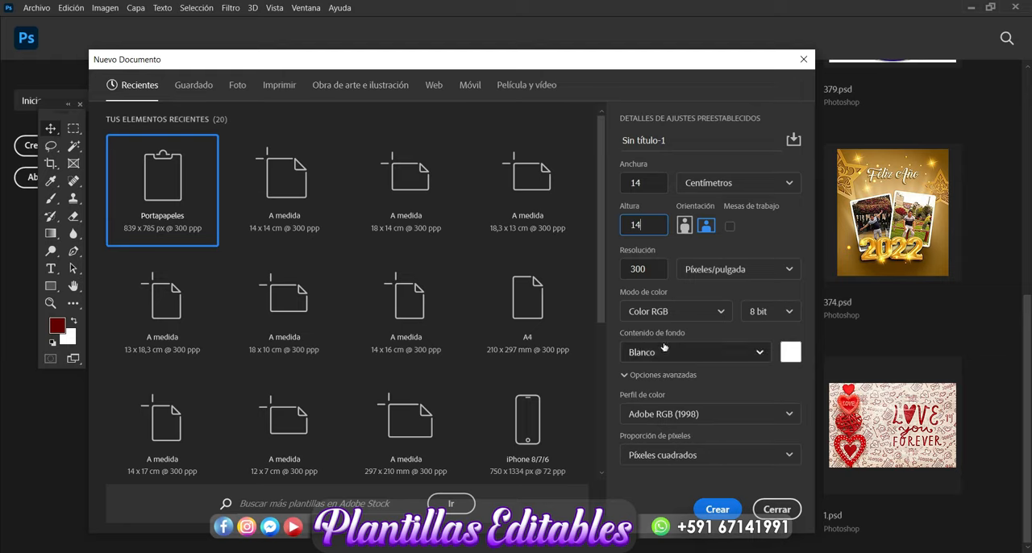
click(717, 508)
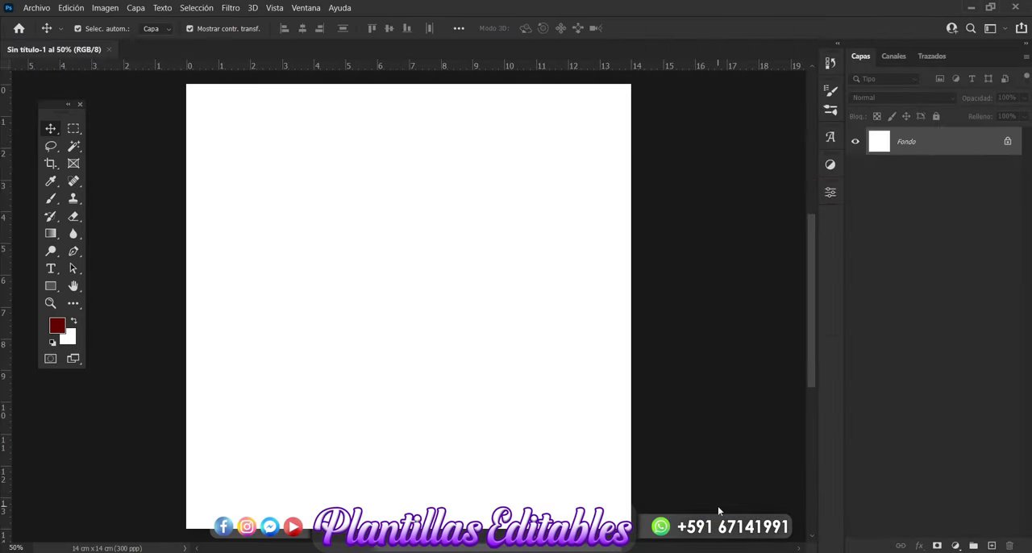
Step: Add a new layer above the background and set the Brush's foreground colour to light red ce5656
click(992, 546)
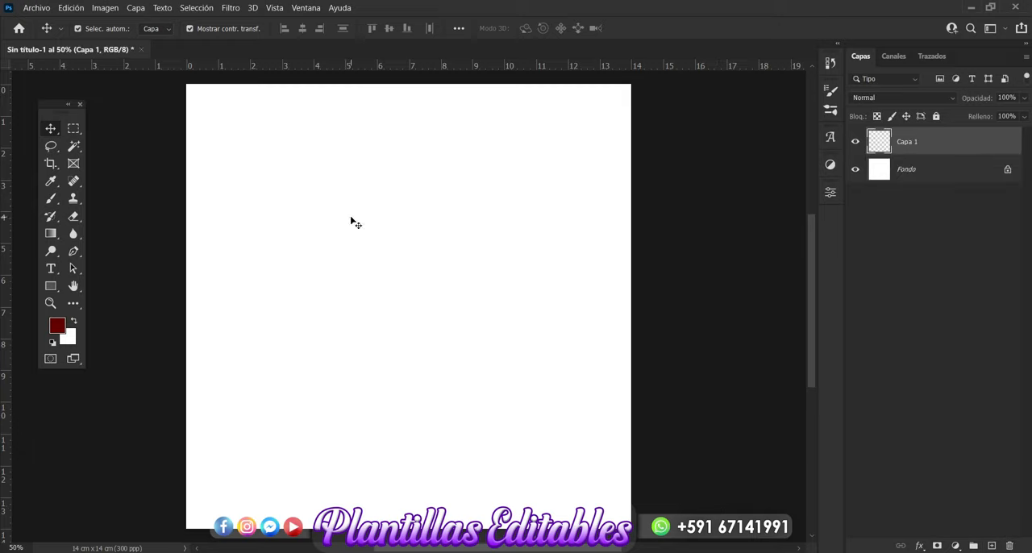
click(52, 198)
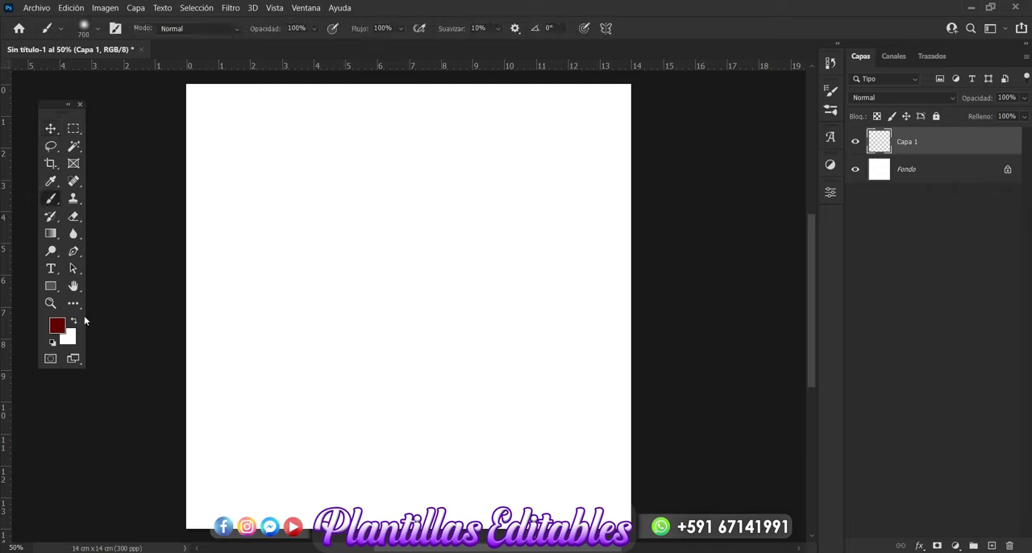
click(58, 330)
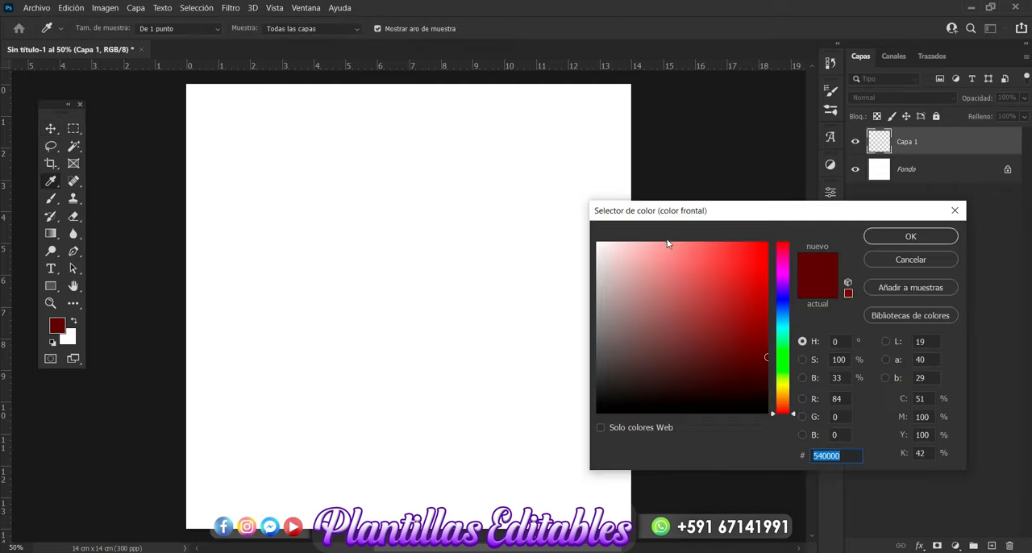
drag(669, 252, 688, 250)
drag(786, 249, 767, 220)
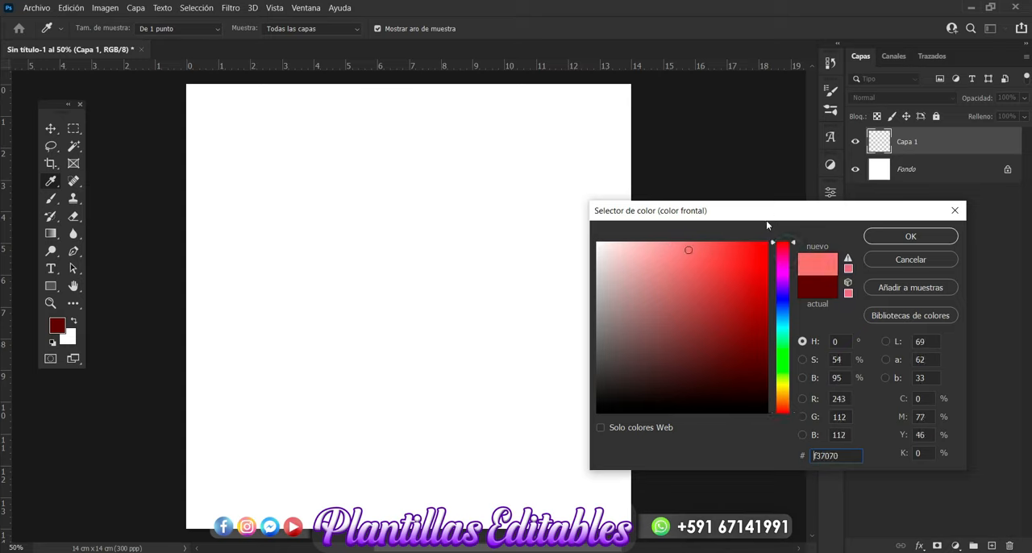
drag(699, 258, 700, 270)
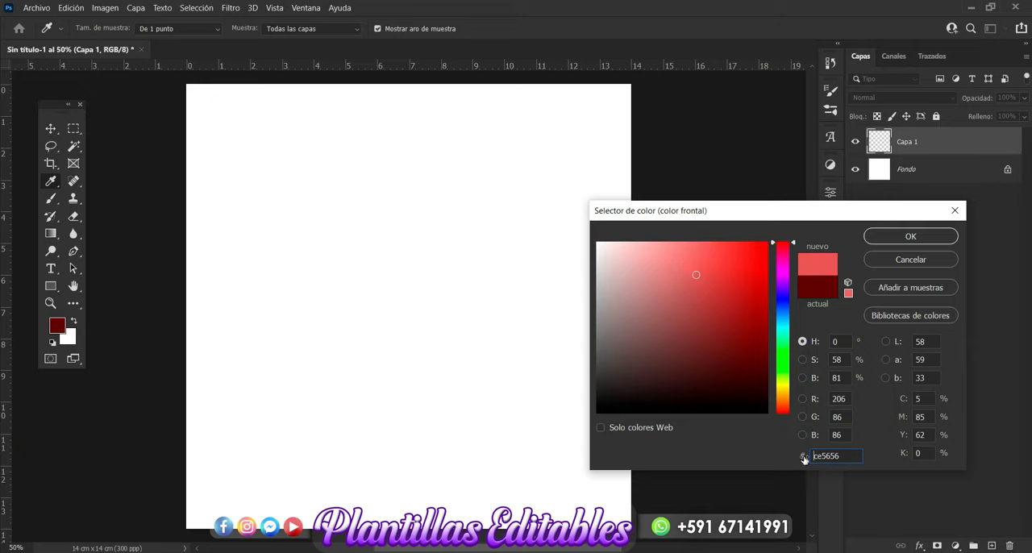
click(899, 235)
key(b)
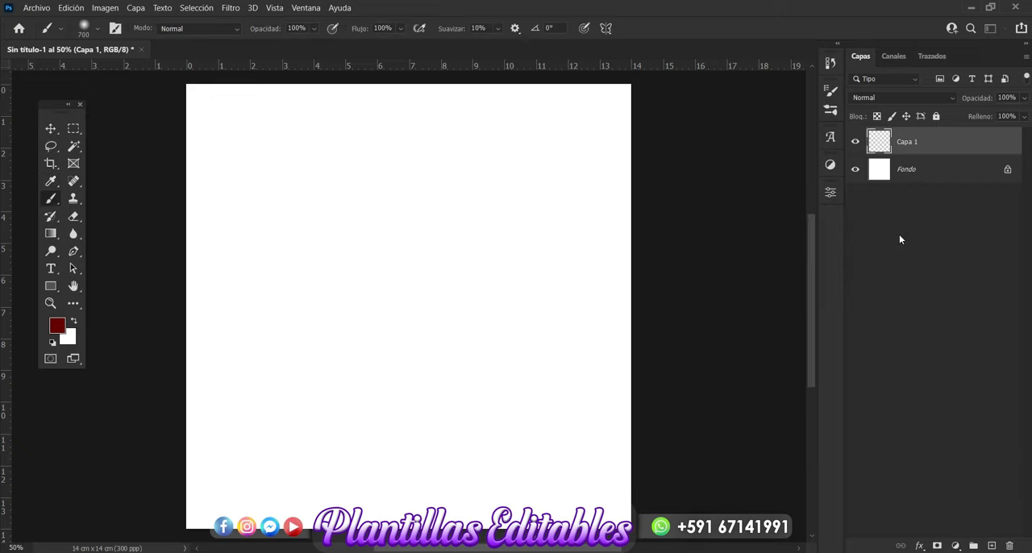
Step: Paint the whole canvas light red on the new layer, enlarging the soft brush to 1200 px
drag(450, 225, 407, 217)
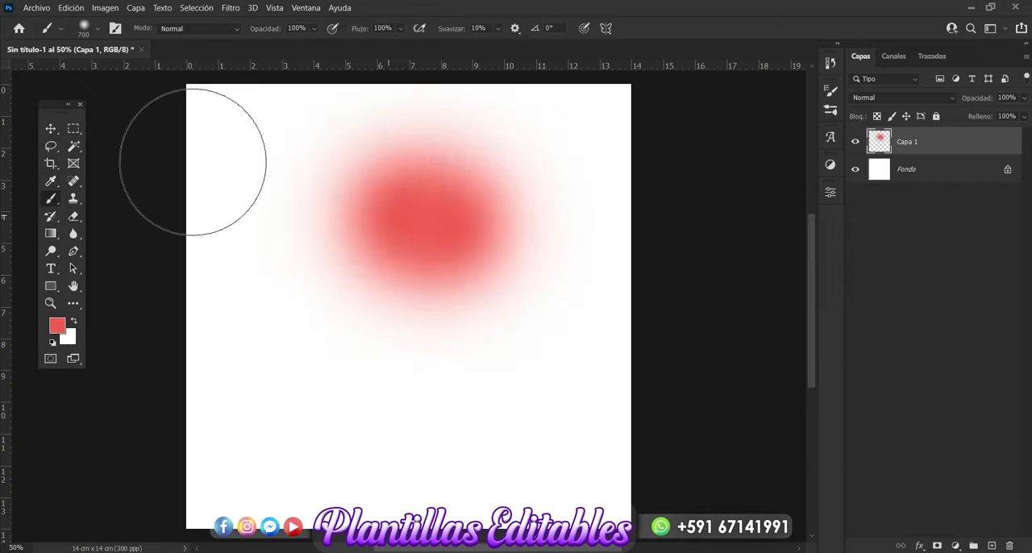
click(97, 29)
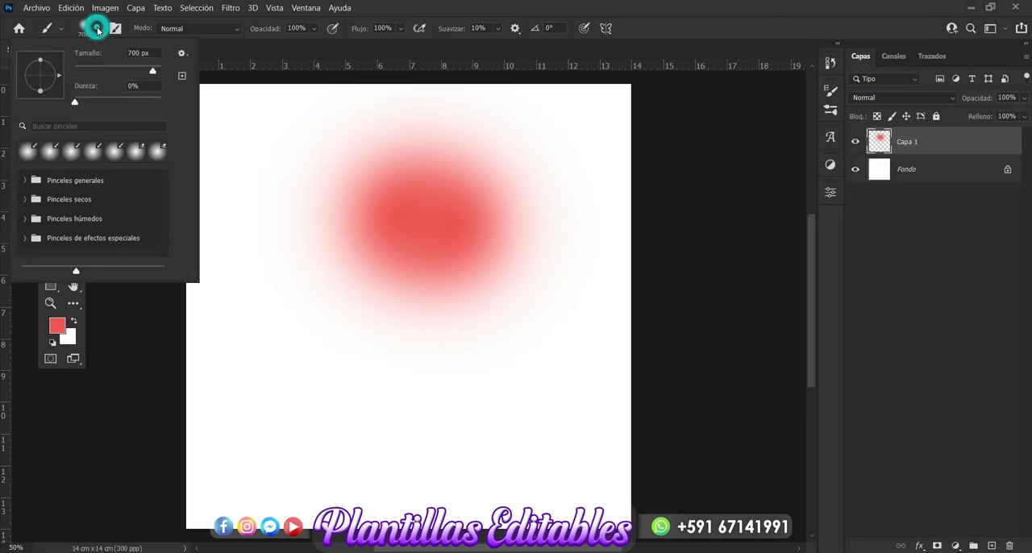
drag(140, 52, 95, 53)
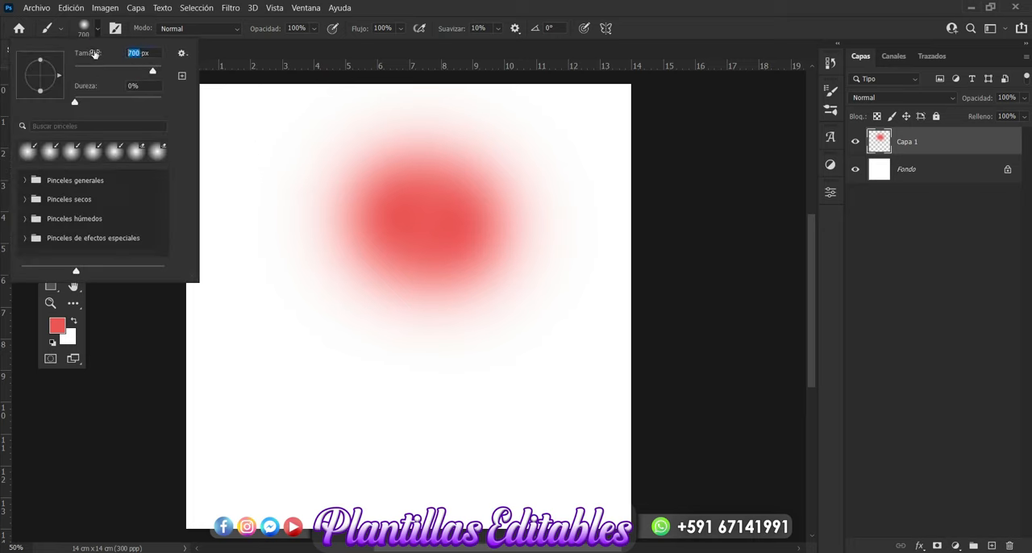
text(1200)
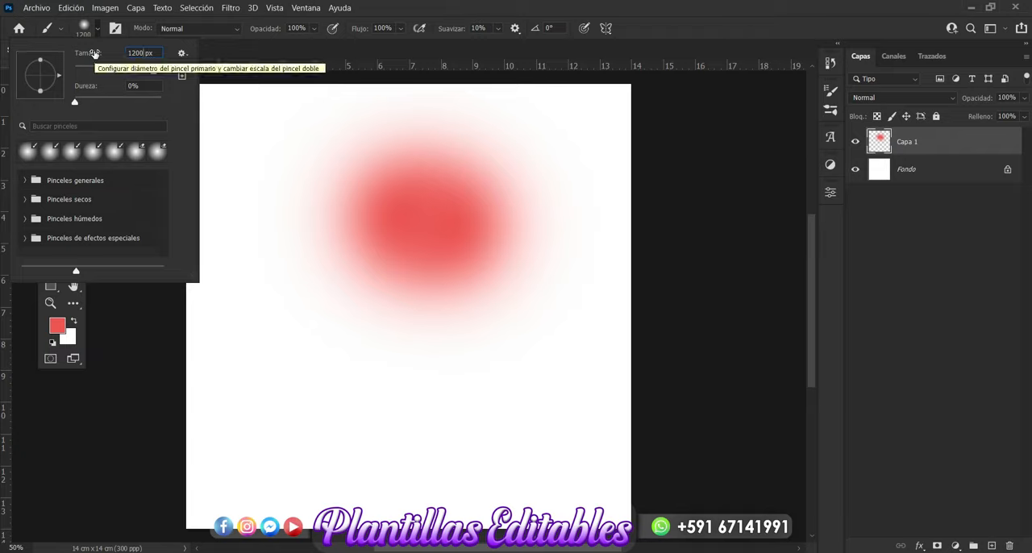
key(Return)
mouse_move(402, 176)
mouse_down()
mouse_move(393, 148)
mouse_move(346, 169)
mouse_move(274, 163)
mouse_move(214, 127)
mouse_move(511, 118)
mouse_move(694, 244)
mouse_move(520, 195)
mouse_move(686, 191)
mouse_move(512, 351)
mouse_move(167, 445)
mouse_move(147, 493)
mouse_move(415, 424)
mouse_move(622, 437)
mouse_move(584, 519)
mouse_move(546, 530)
mouse_move(406, 478)
mouse_move(538, 229)
mouse_move(248, 171)
mouse_move(394, 204)
mouse_move(460, 198)
mouse_move(272, 277)
mouse_move(432, 133)
mouse_up()
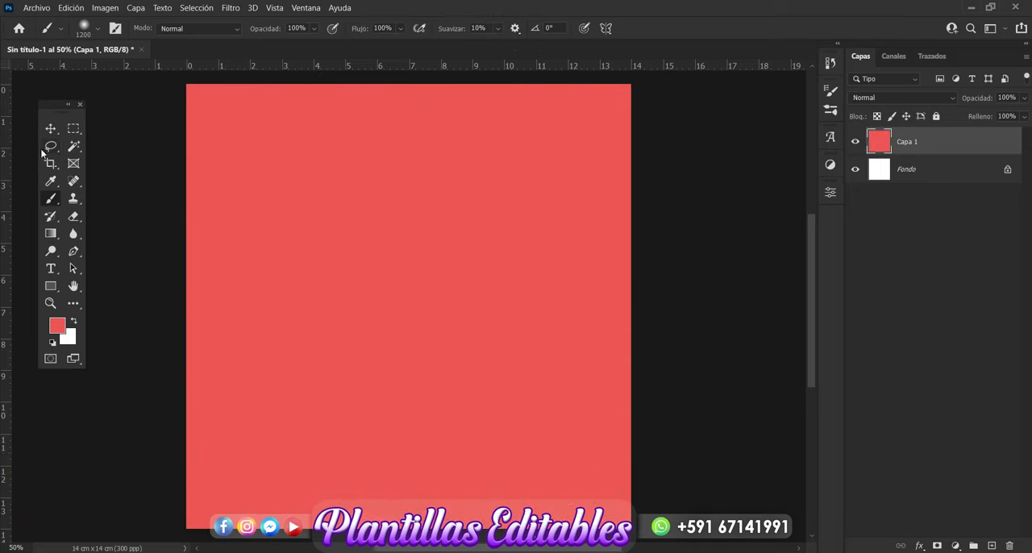
click(50, 129)
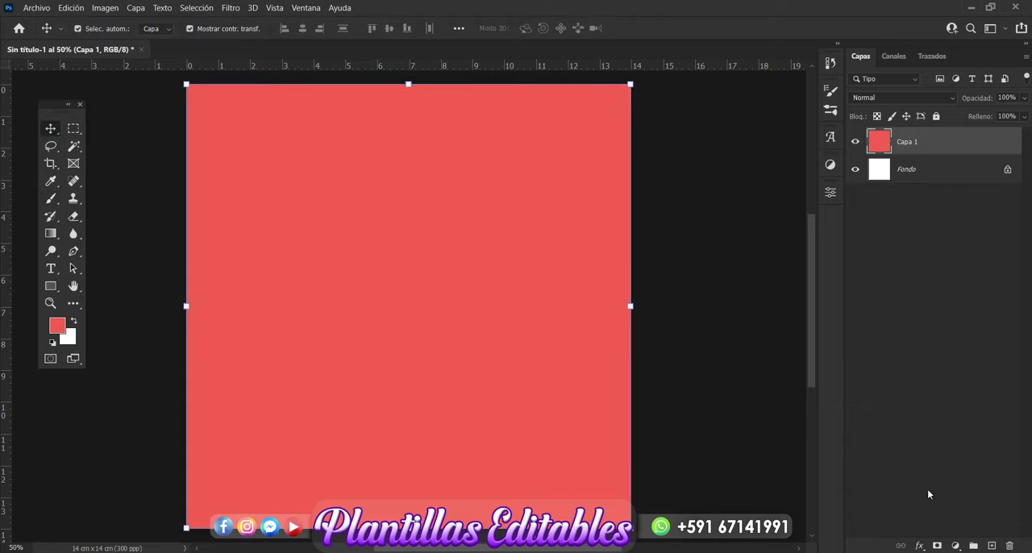
Step: Add another layer and paint around the canvas edges with the soft brush in red b12d2d, leaving the centre lighter
click(992, 546)
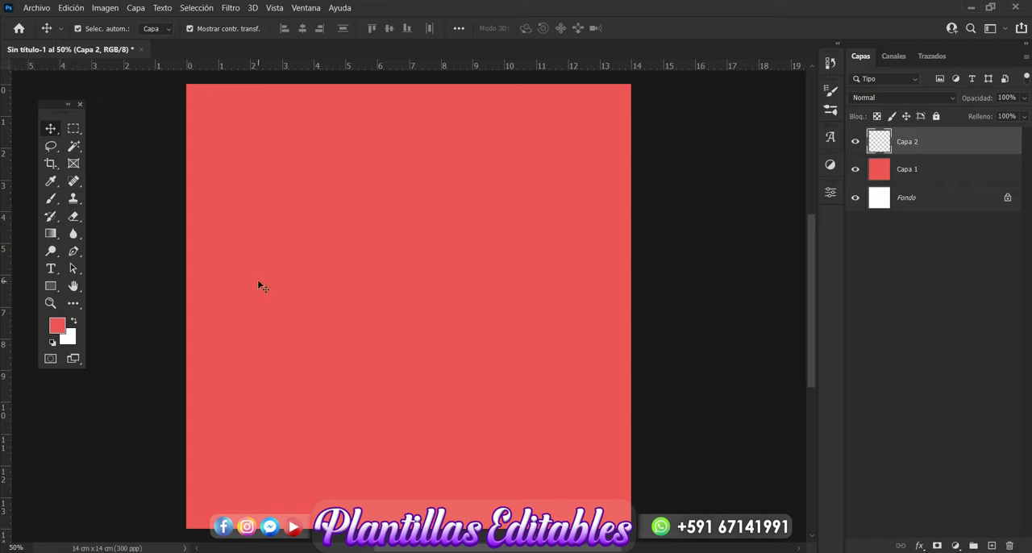
click(51, 200)
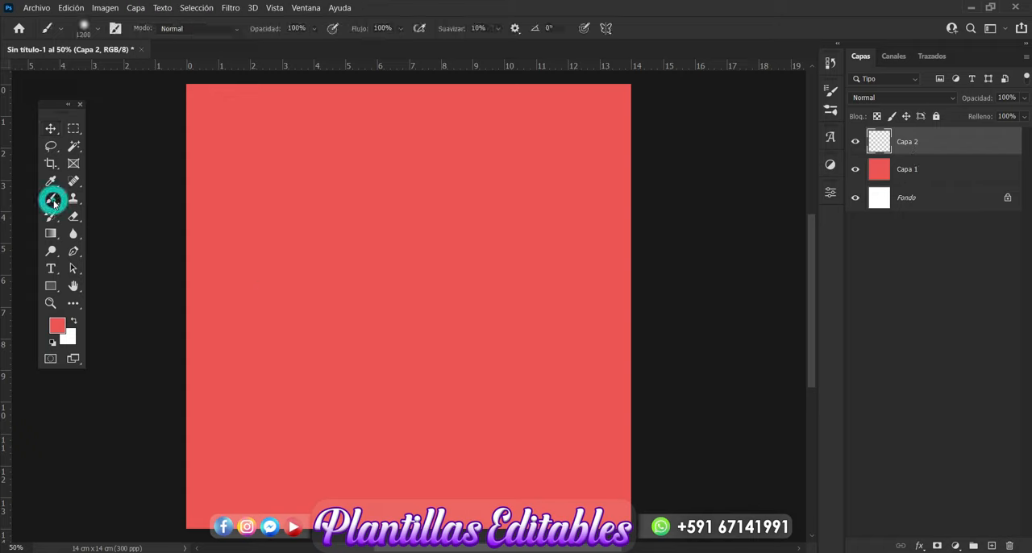
click(56, 326)
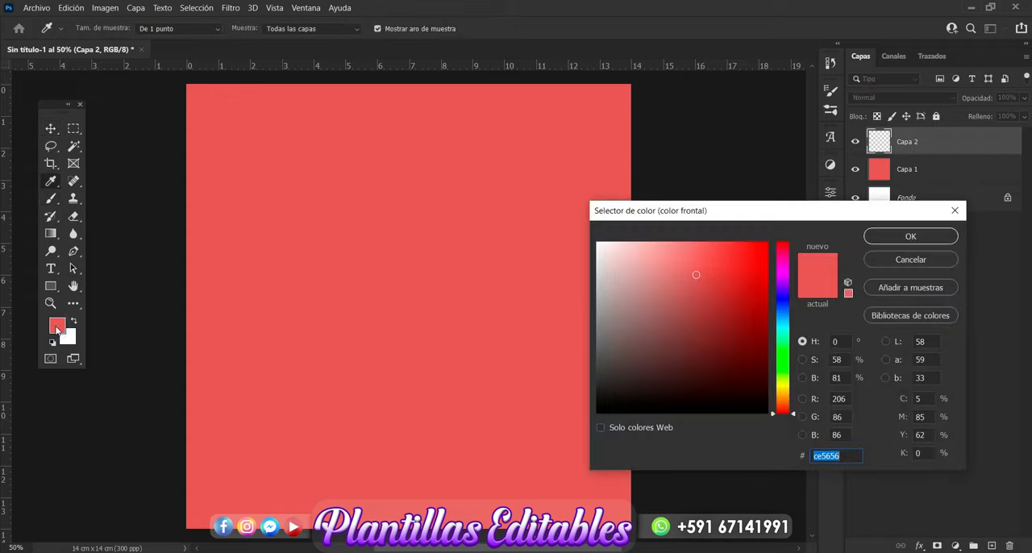
click(782, 244)
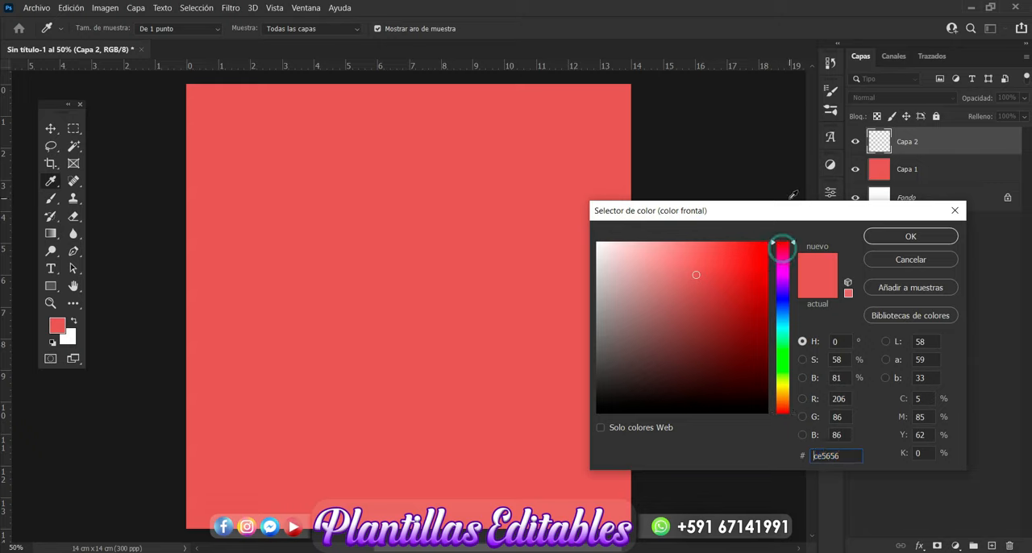
click(720, 290)
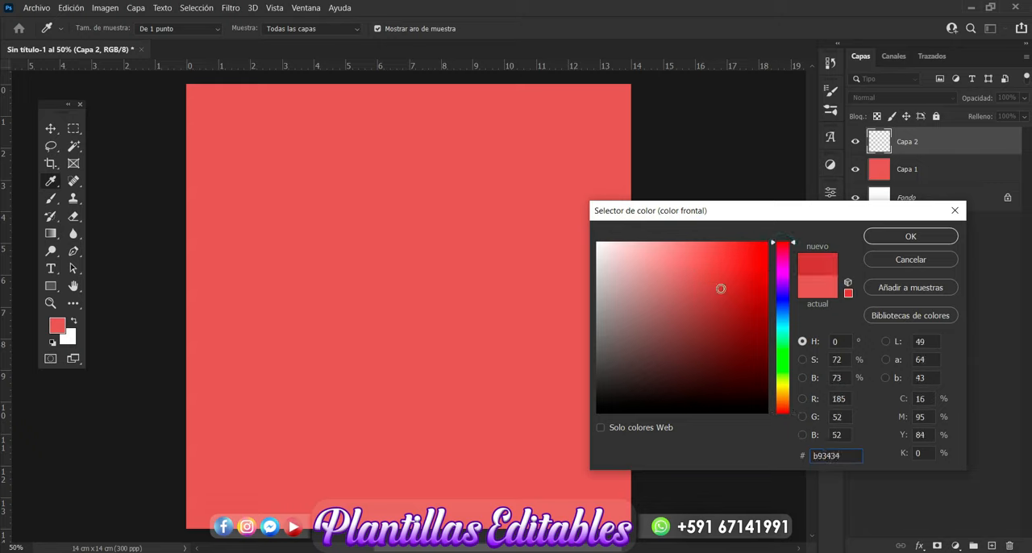
click(724, 293)
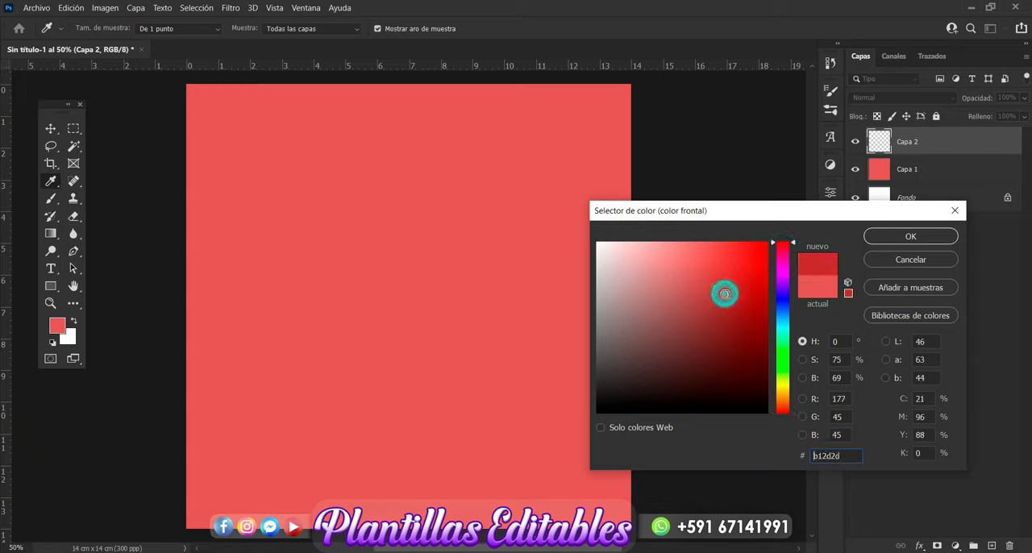
click(910, 236)
key(b)
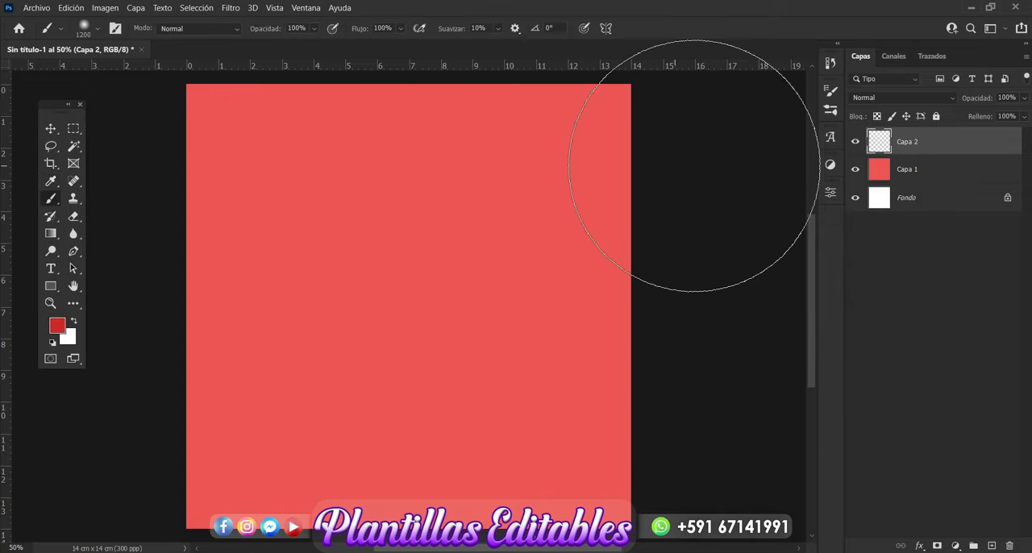
mouse_move(685, 193)
mouse_down()
mouse_move(363, 126)
mouse_move(206, 154)
mouse_move(123, 354)
mouse_move(154, 453)
mouse_move(251, 542)
mouse_move(620, 450)
mouse_move(691, 230)
mouse_up()
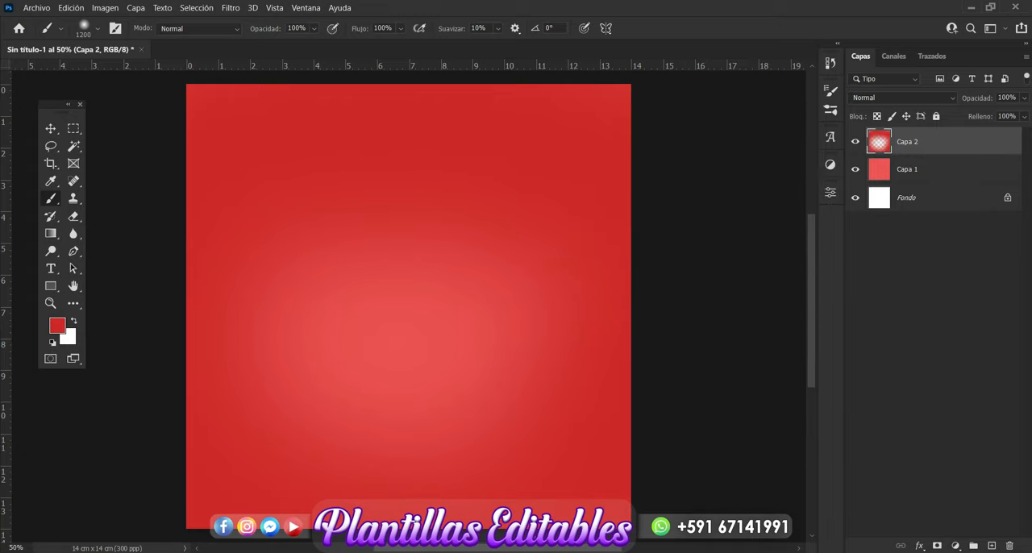
Step: Add a third layer above the red edge shading and set the foreground colour to darker red 9c1717
click(991, 546)
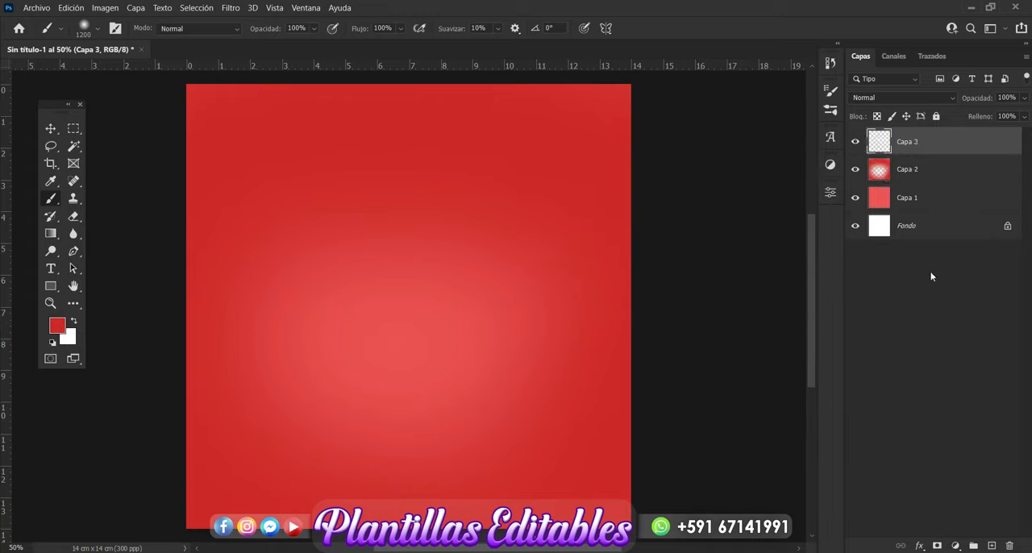
click(61, 334)
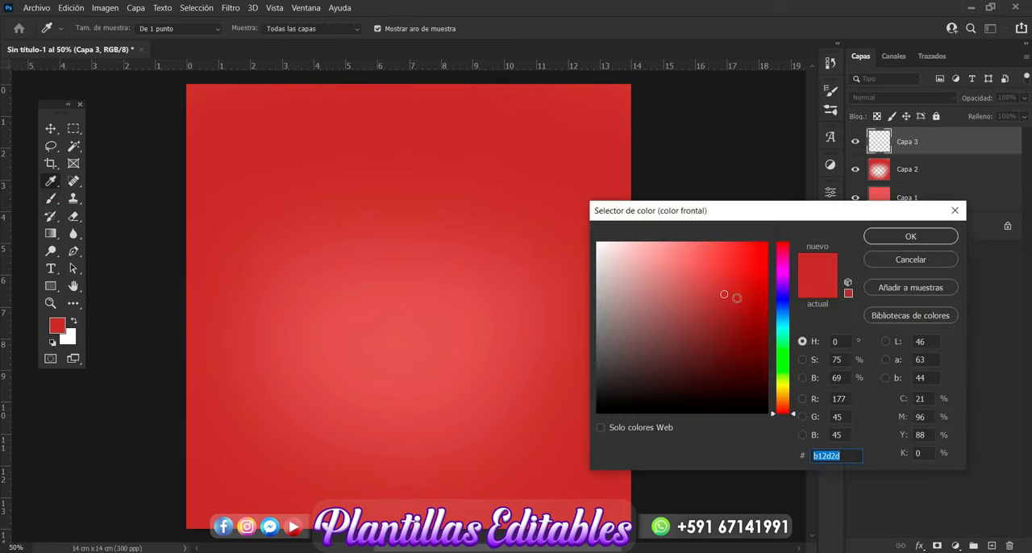
click(742, 309)
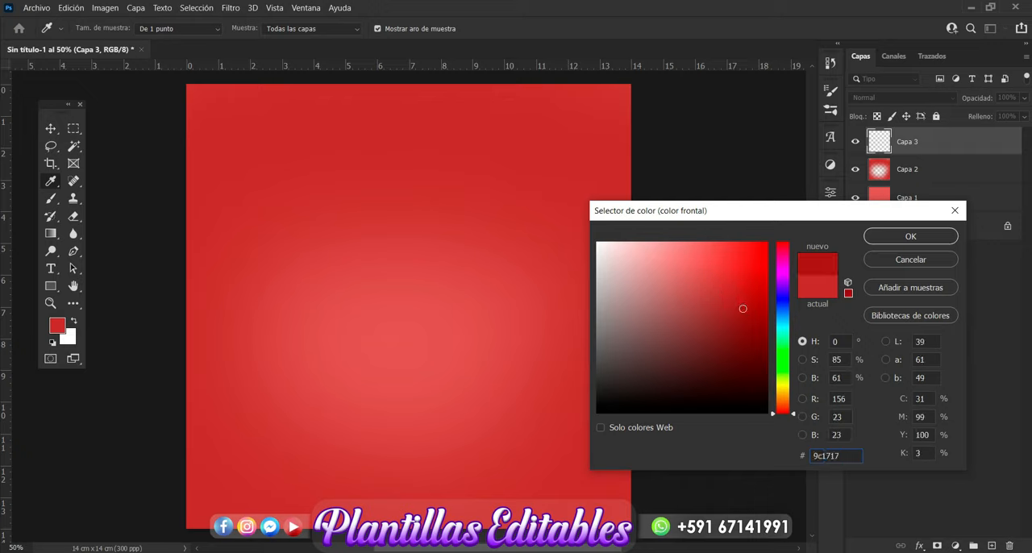
click(899, 242)
Step: Brush the darker red along all four outer edges of the canvas to deepen the vignette
mouse_move(625, 69)
mouse_down()
mouse_move(656, 54)
mouse_move(432, 10)
mouse_move(135, 16)
mouse_move(110, 59)
mouse_move(92, 150)
mouse_up()
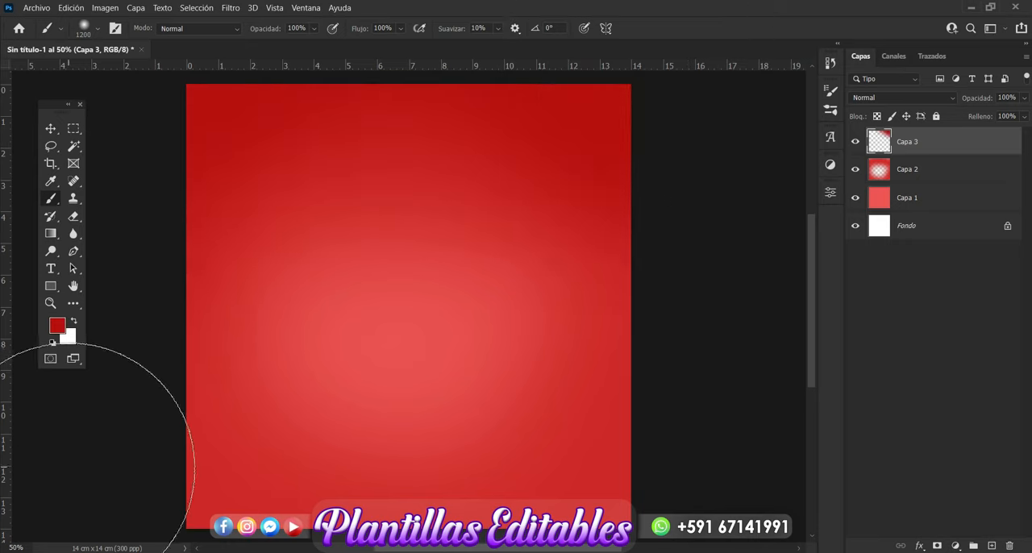
drag(173, 552, 709, 552)
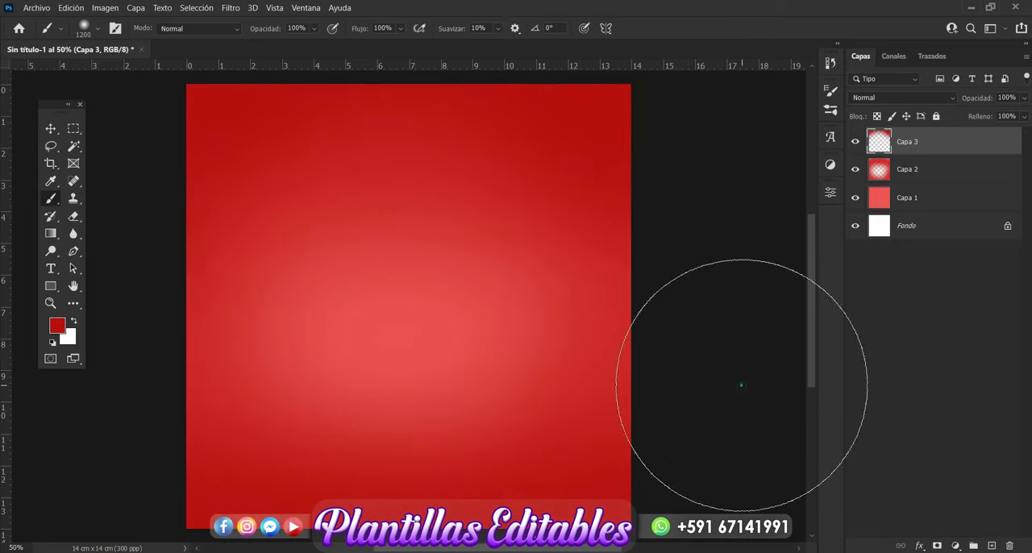
mouse_move(742, 385)
mouse_down()
mouse_move(755, 198)
mouse_move(744, 220)
mouse_move(741, 183)
mouse_up()
mouse_move(116, 214)
mouse_down()
mouse_move(98, 244)
mouse_move(95, 387)
mouse_up()
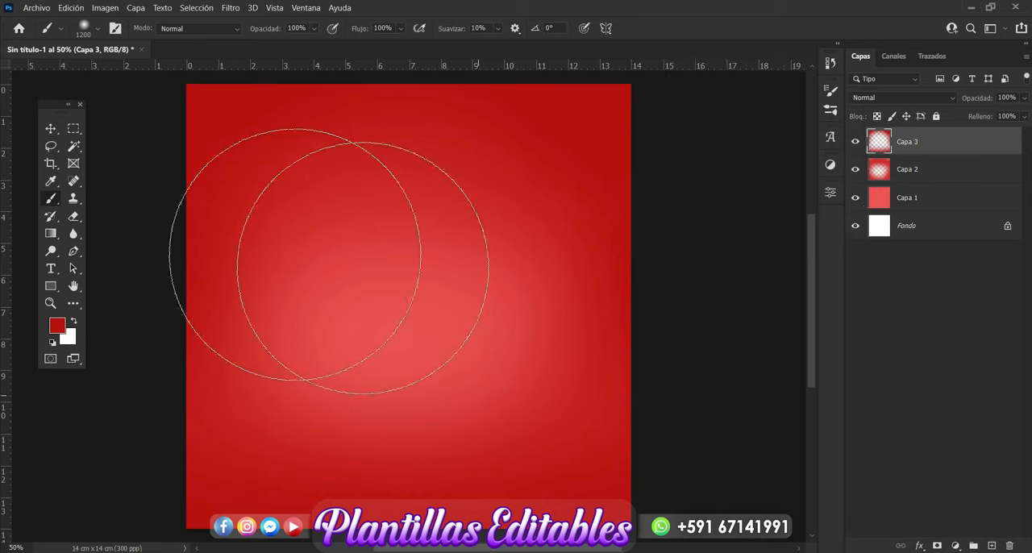
click(50, 128)
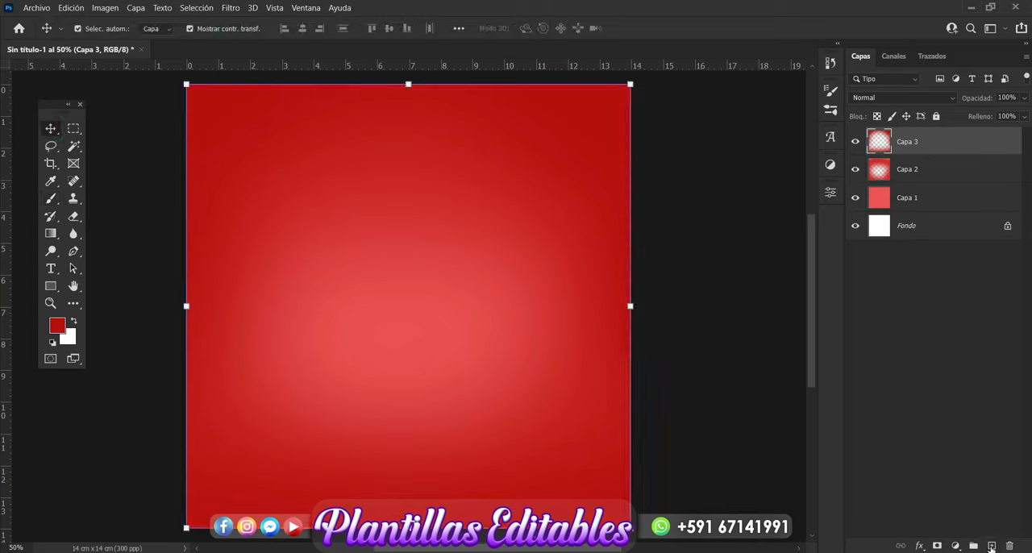
Step: Add a fourth layer above the existing shading and set the brush's foreground colour to dark red 690000
click(992, 548)
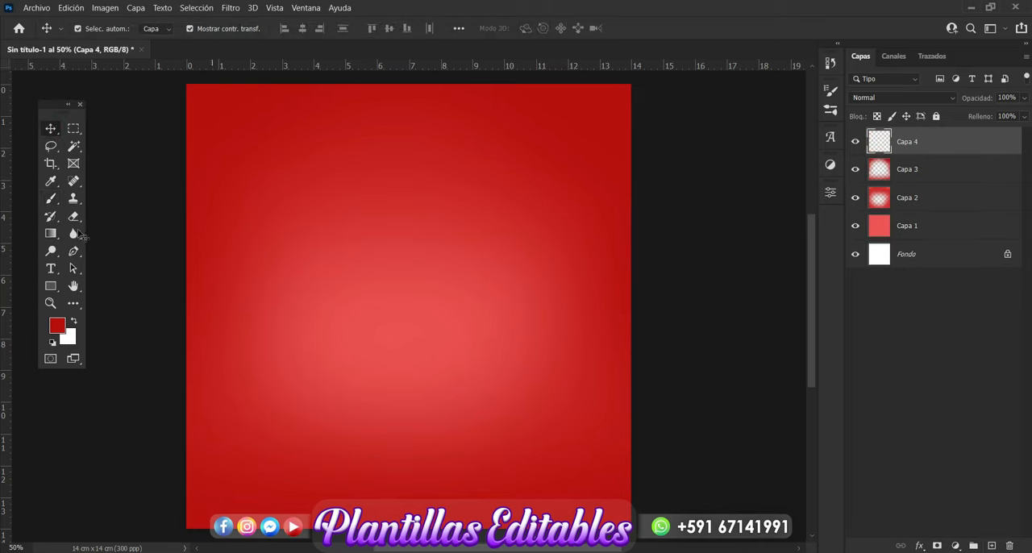
click(51, 199)
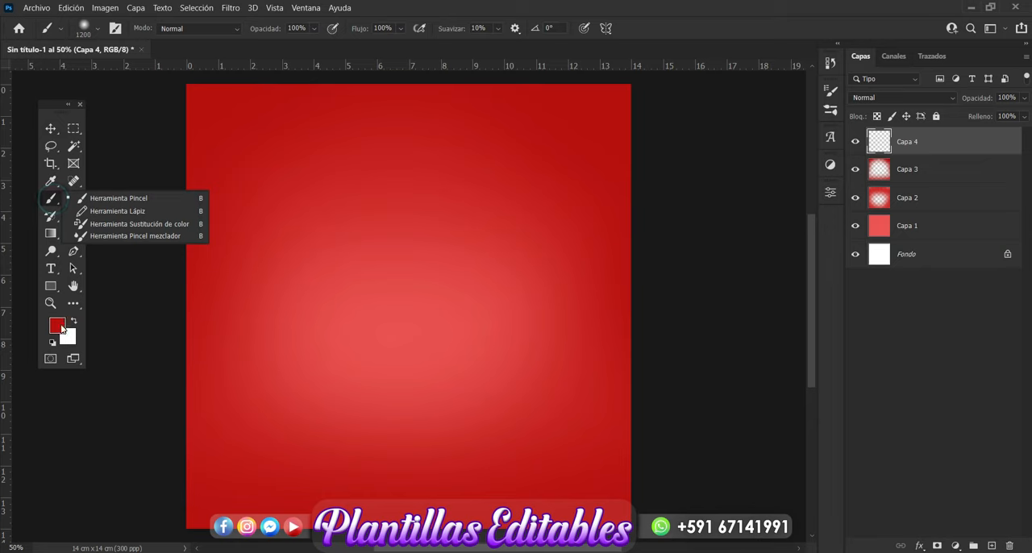
click(61, 329)
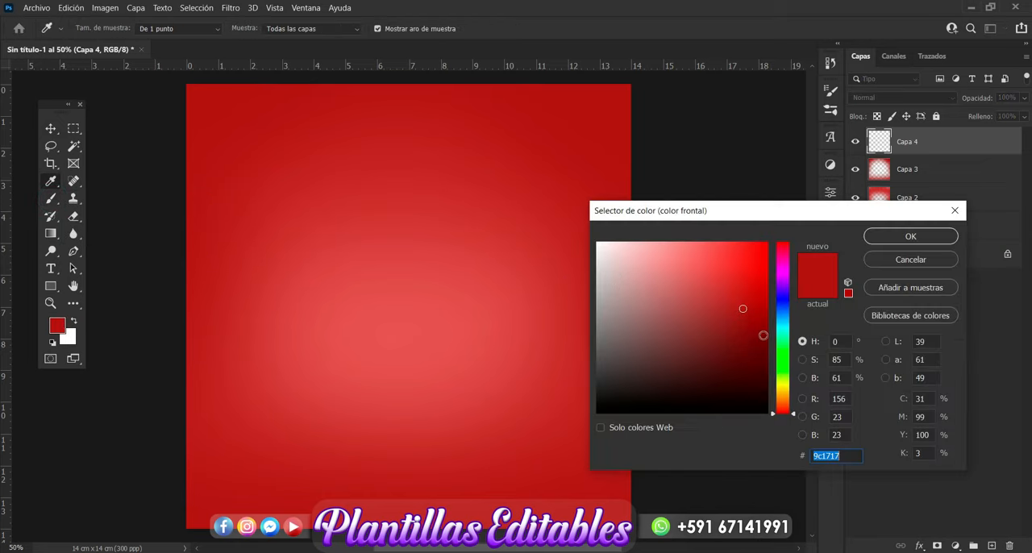
drag(763, 335, 766, 343)
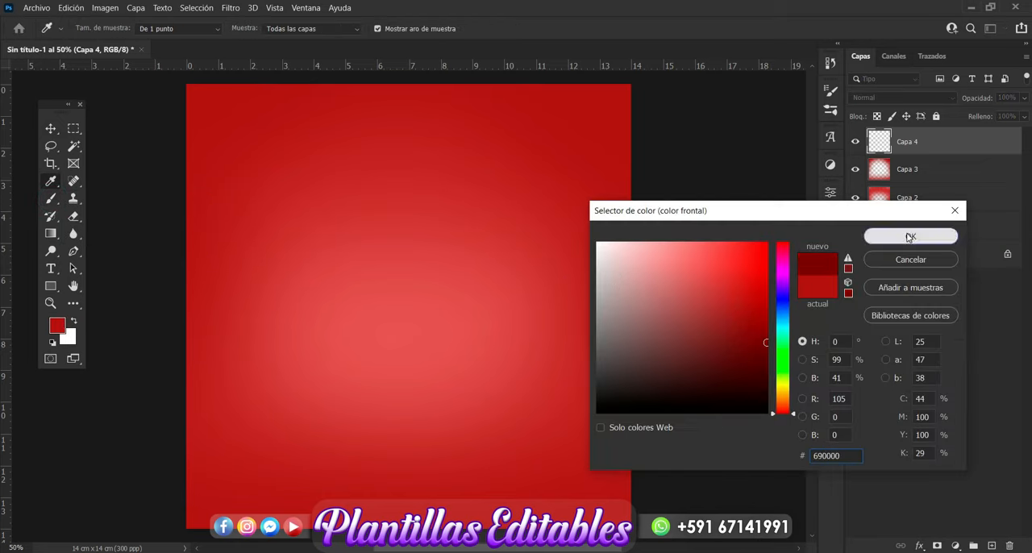
click(909, 236)
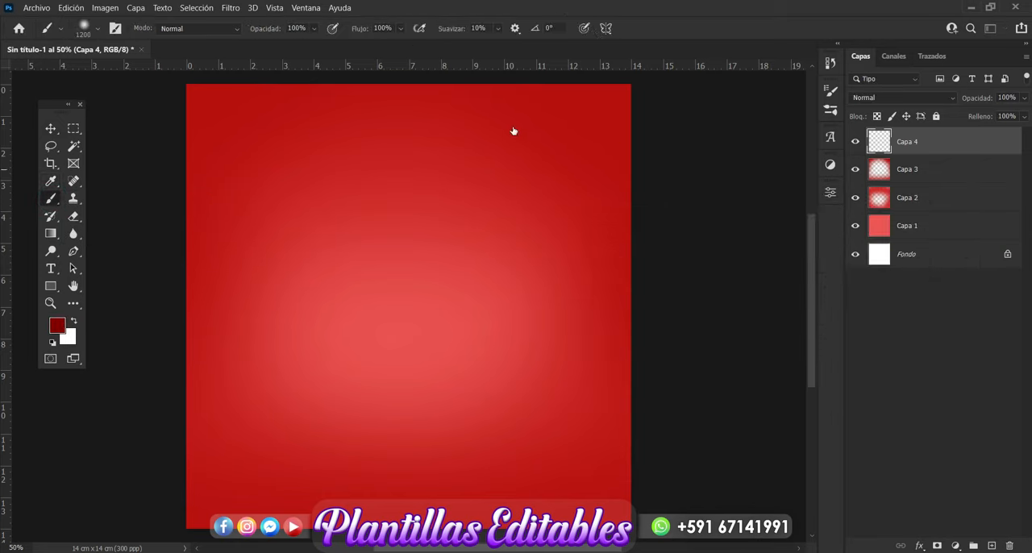
Step: Set the soft brush to 1000 px and paint dark red around all canvas edges and corners, leaving the centre light
click(99, 29)
double_click(141, 54)
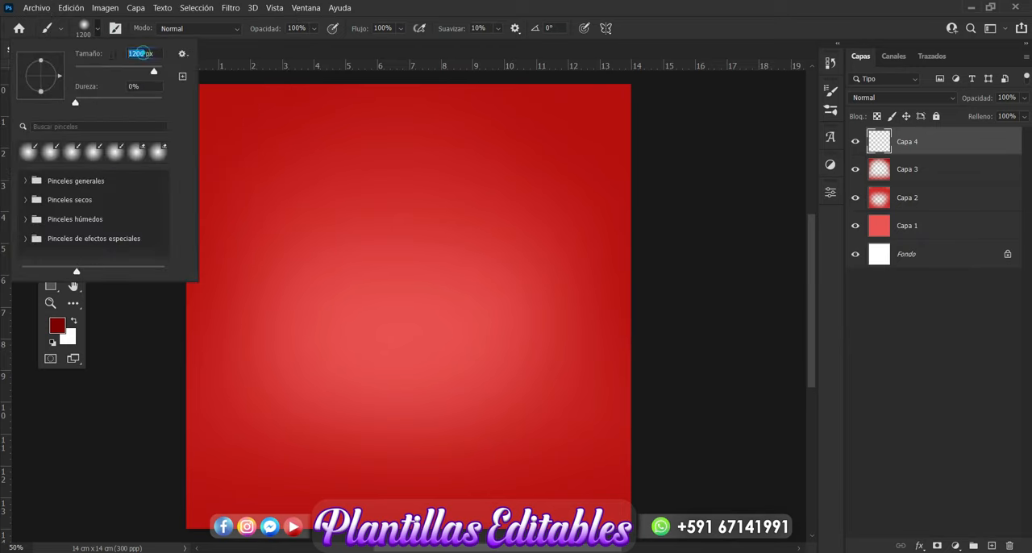
text(1000)
key(Return)
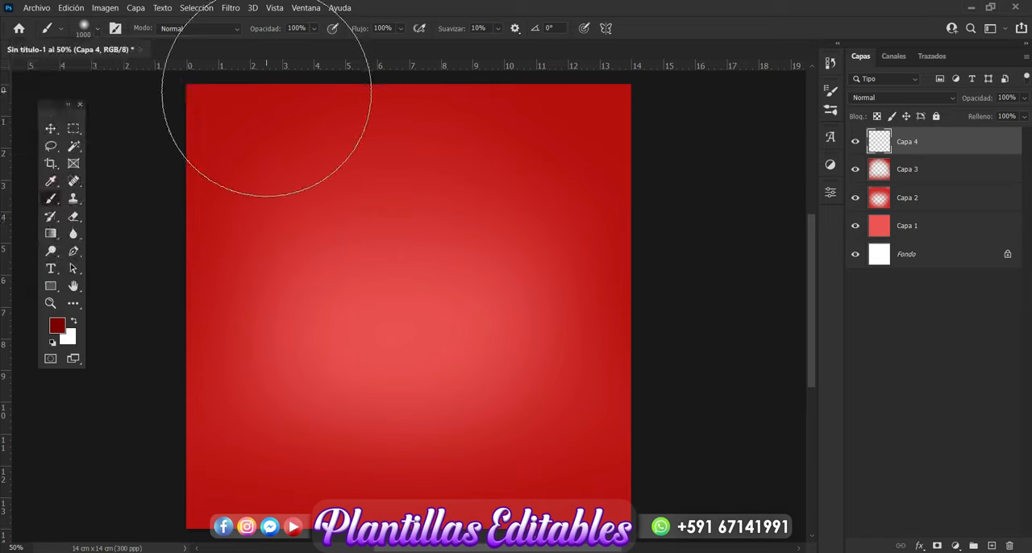
click(265, 92)
drag(72, 552, 124, 552)
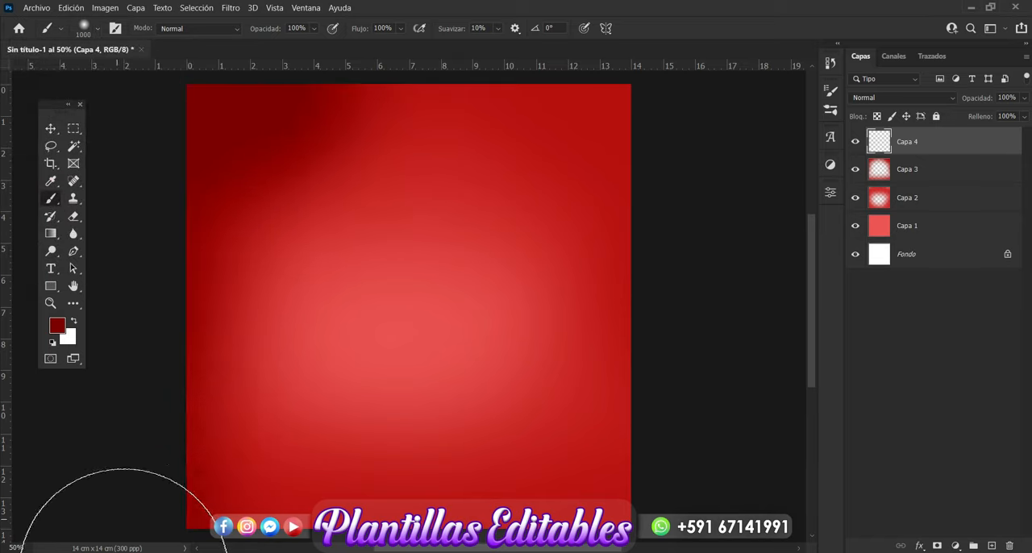
mouse_move(731, 118)
mouse_down()
mouse_move(750, 129)
mouse_move(560, 30)
mouse_up()
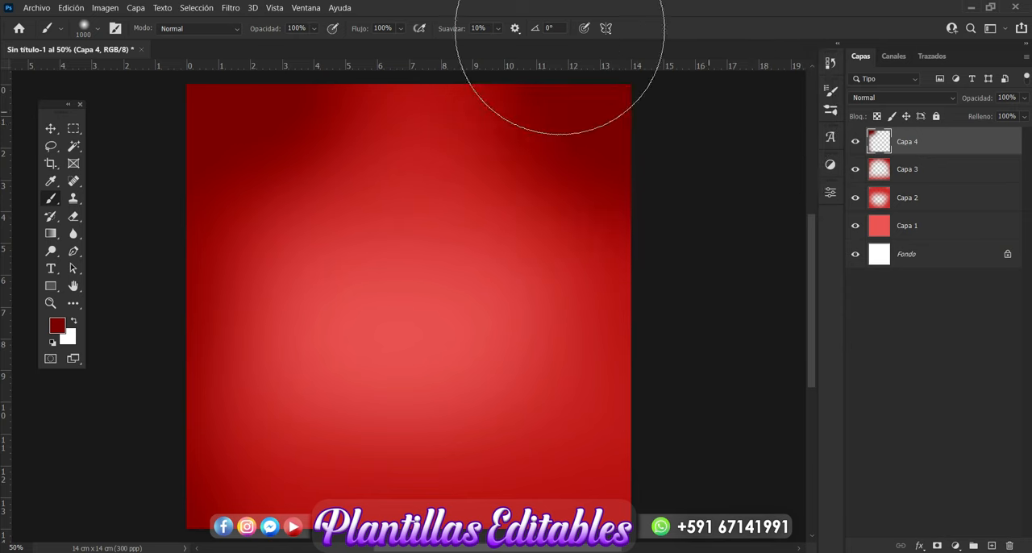
drag(424, 13, 421, 23)
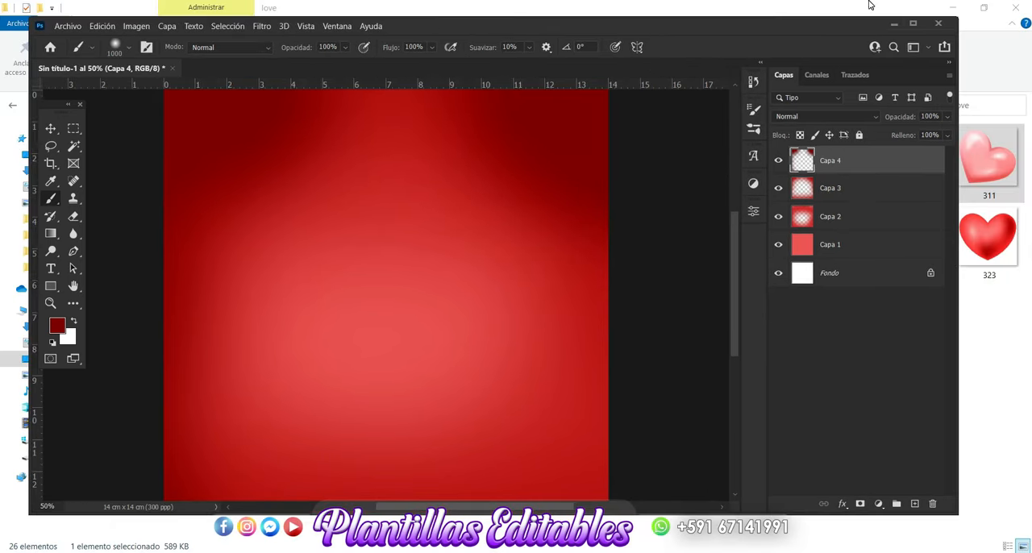
click(913, 23)
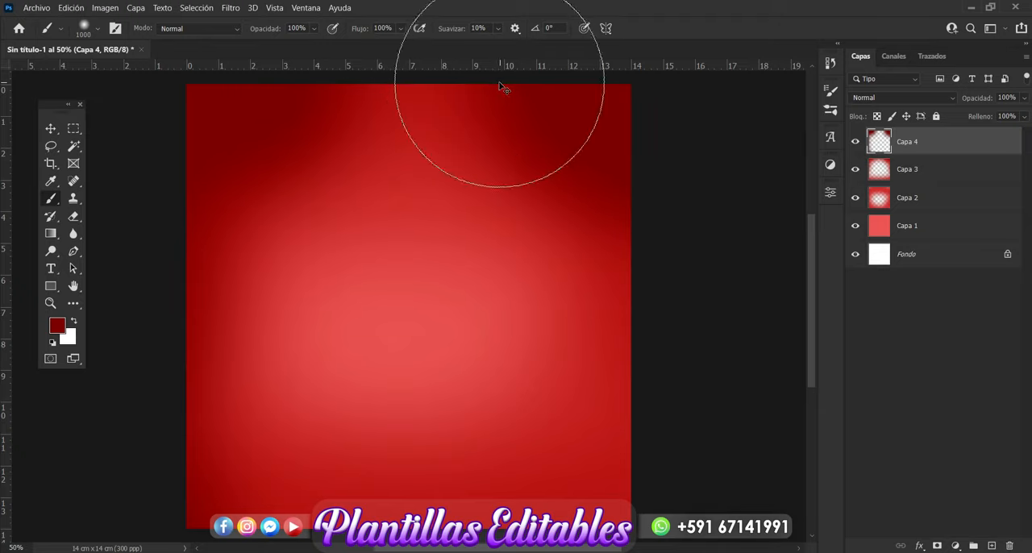
key(ctrl+minus)
drag(447, 108, 346, 111)
mouse_move(608, 244)
mouse_down()
mouse_move(641, 417)
mouse_move(417, 545)
mouse_up()
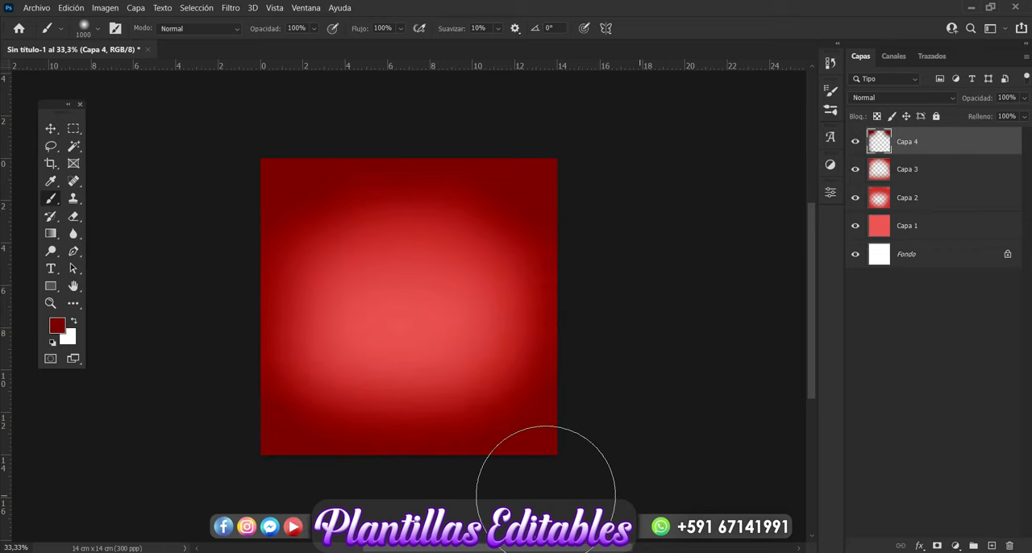
Step: Group the four painted layers, Capa 1 to Capa 4, and name the group Fondo1
click(51, 129)
click(656, 253)
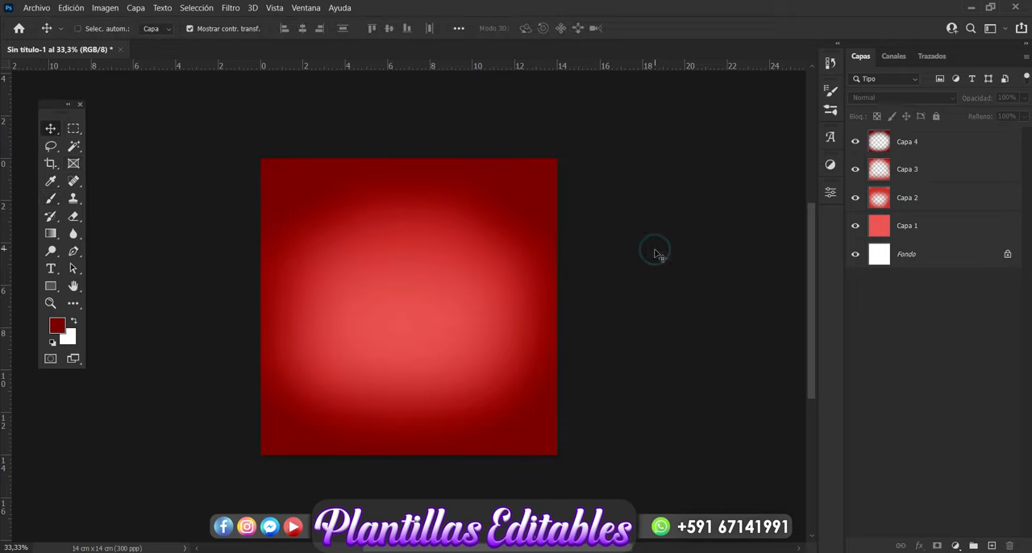
key(ctrl+plus)
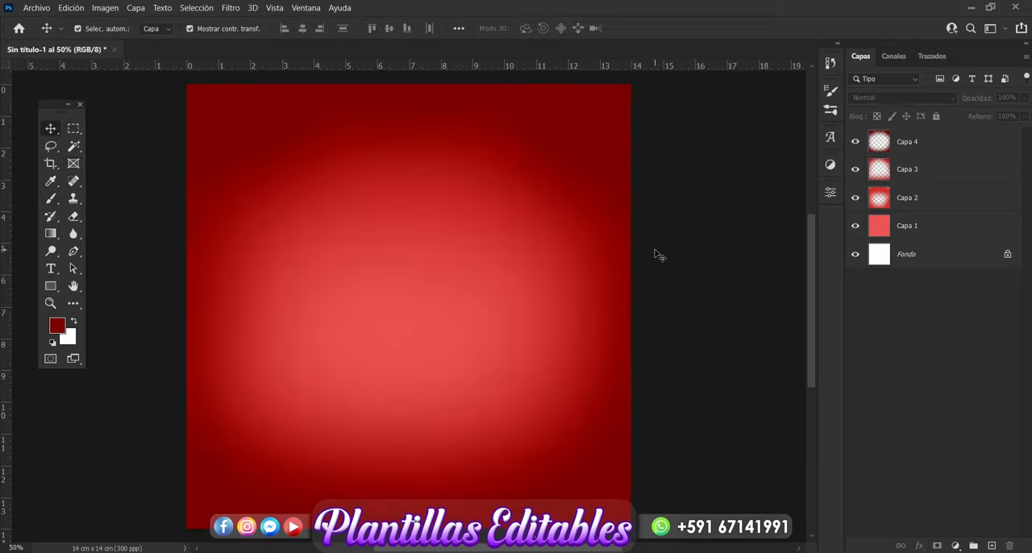
click(911, 142)
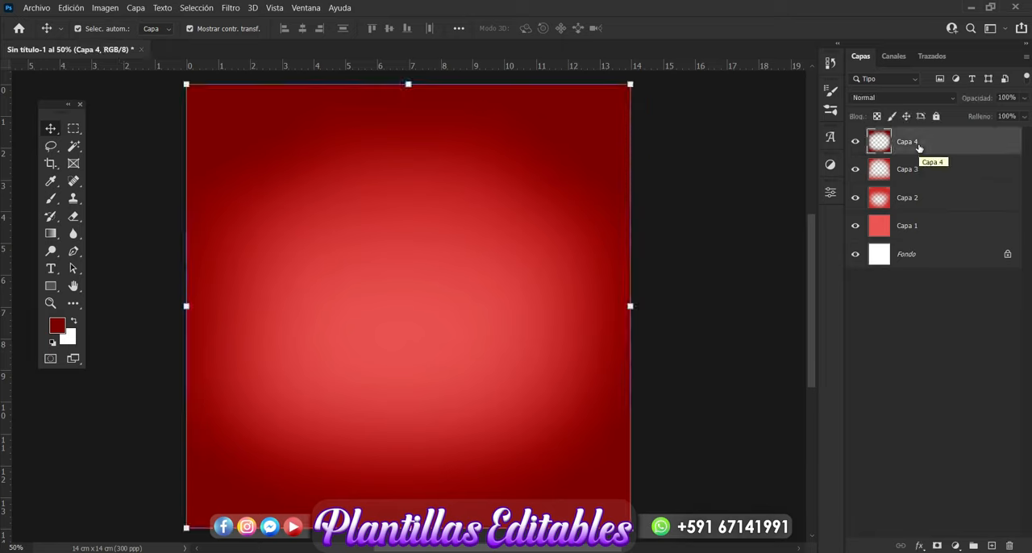
shift+click(916, 228)
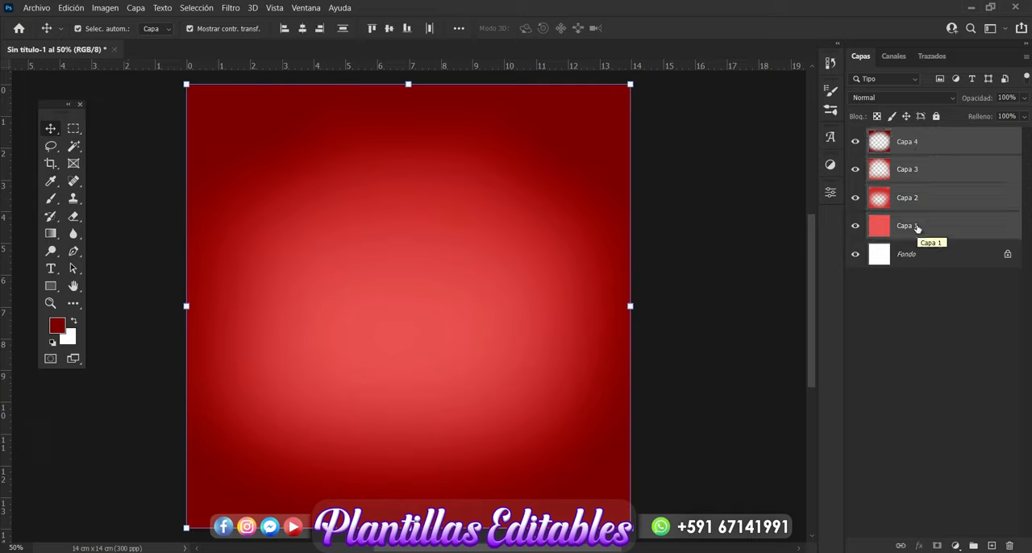
key(ctrl+g)
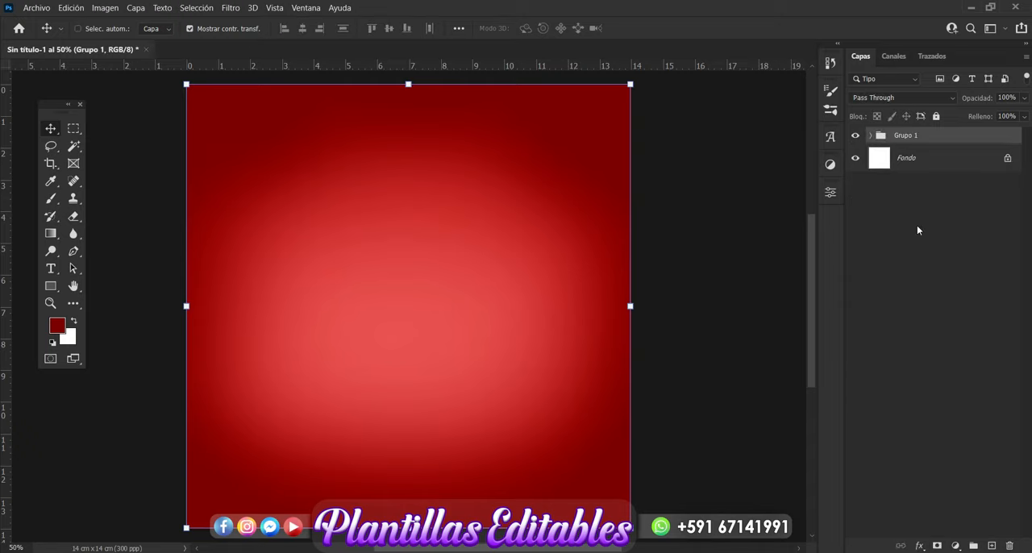
double_click(904, 135)
text(Fondo1)
key(Return)
click(702, 344)
click(902, 141)
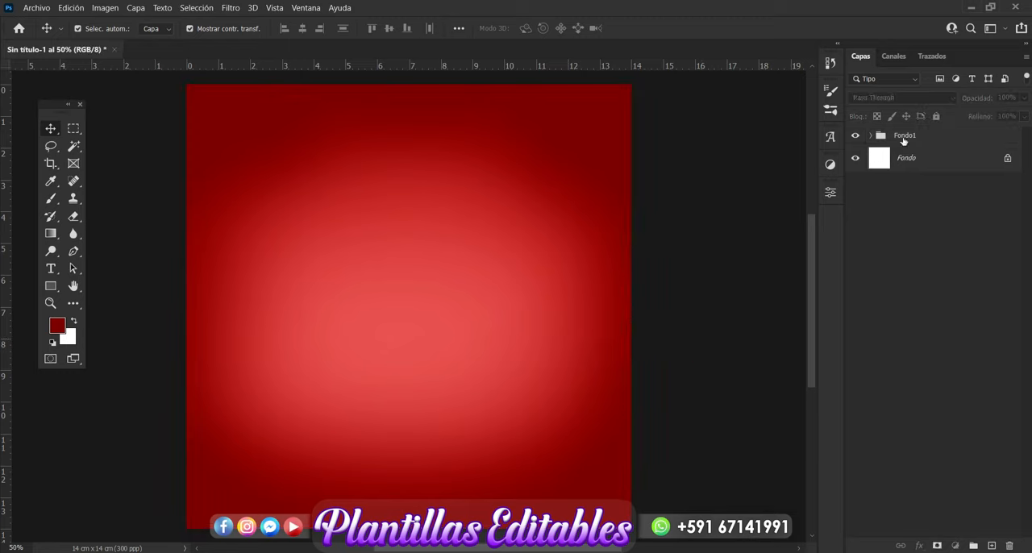
Step: Place image 305 from the love folder in File Explorer above the Fondo1 group, covering the whole Photoshop canvas
click(753, 309)
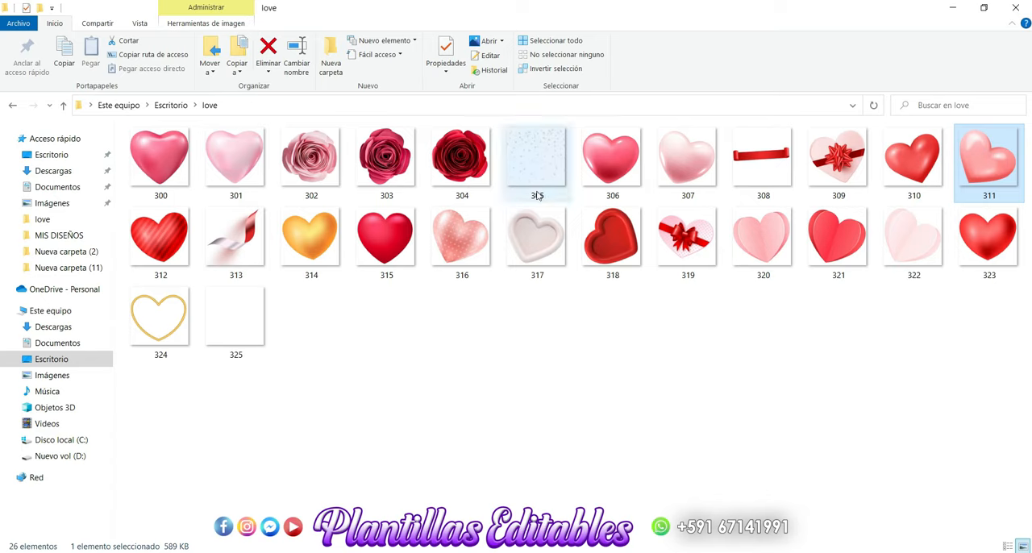
drag(538, 158, 337, 395)
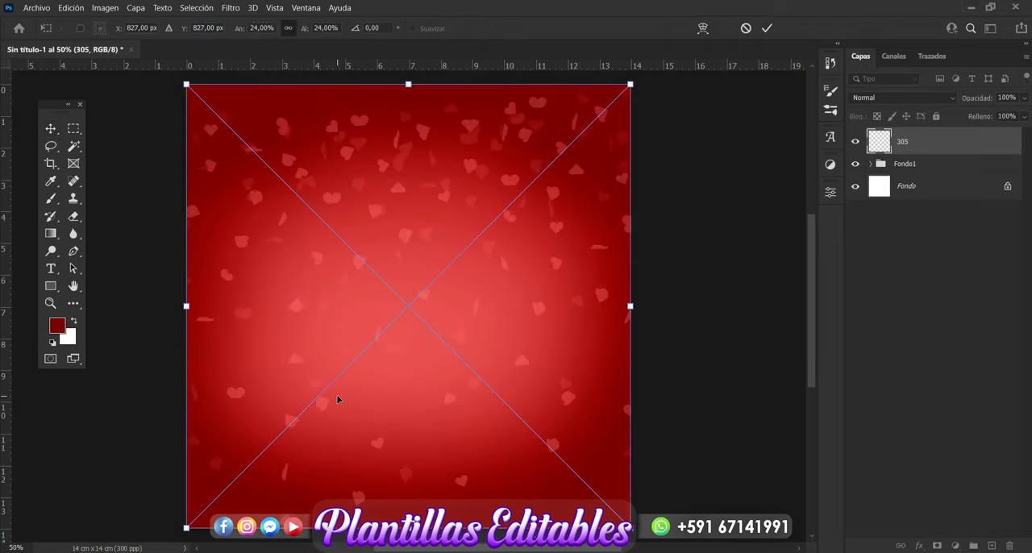
key(Return)
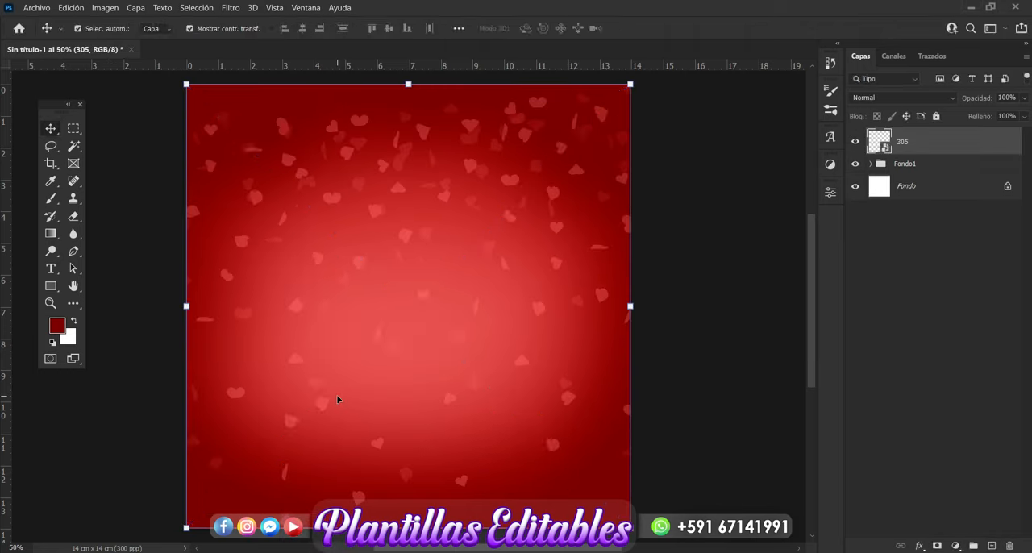
click(691, 279)
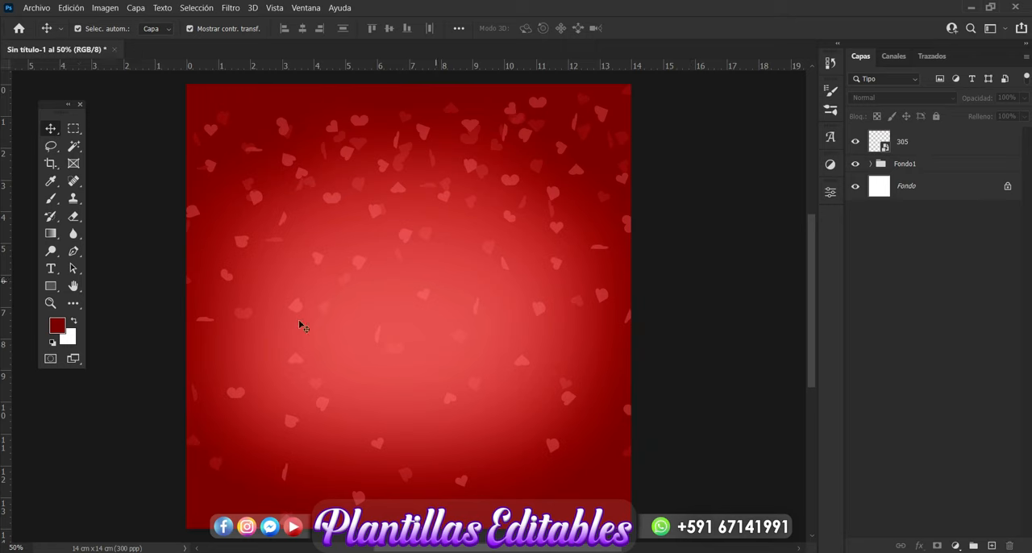
Step: Place heart gift box image 319 from the love folder in File Explorer above layer 305 in the Photoshop design
click(157, 551)
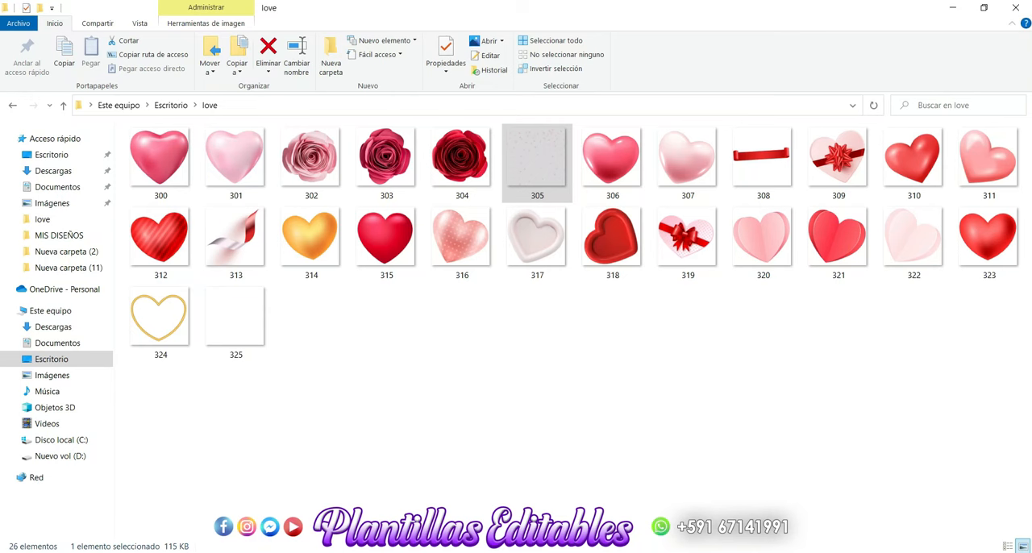
click(435, 392)
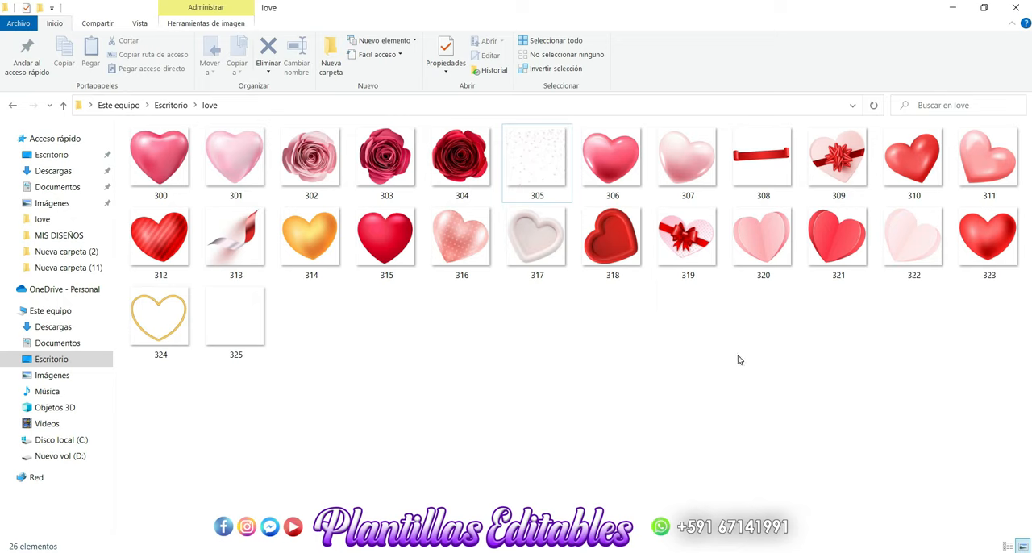
click(687, 246)
drag(686, 246, 373, 385)
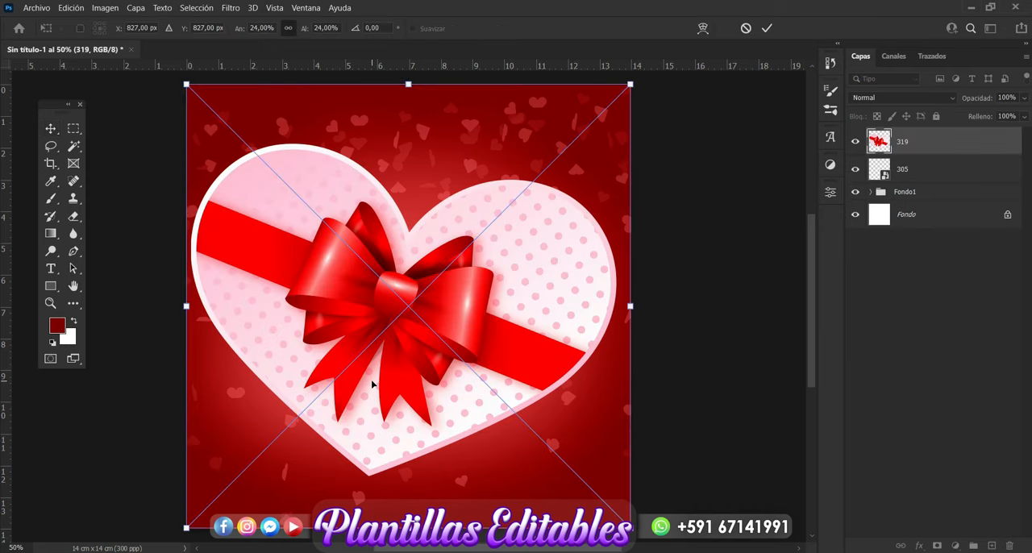
key(Return)
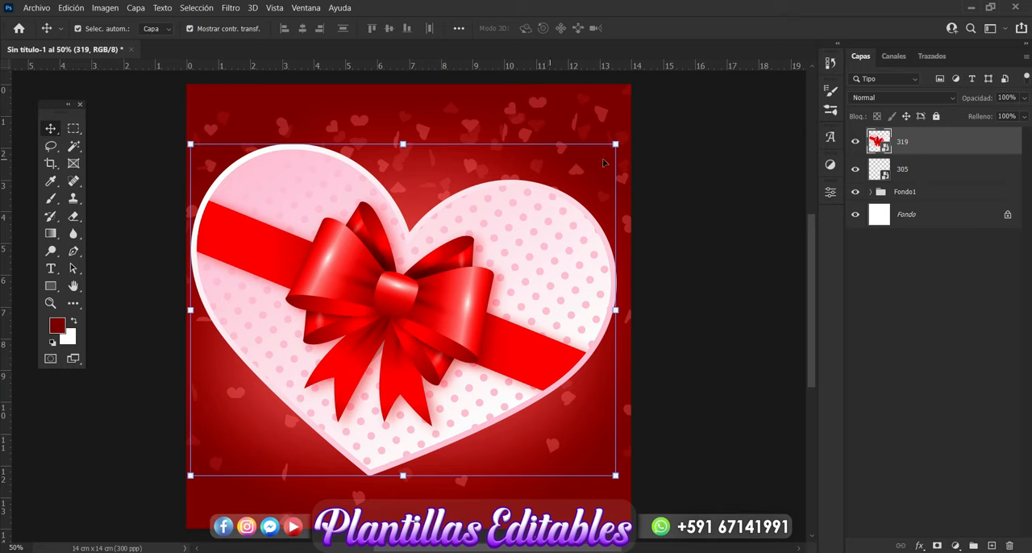
Step: Scale the heart gift box down to 16.58% and position it near the canvas centre, slightly above the middle
drag(615, 145, 469, 238)
drag(407, 376, 501, 282)
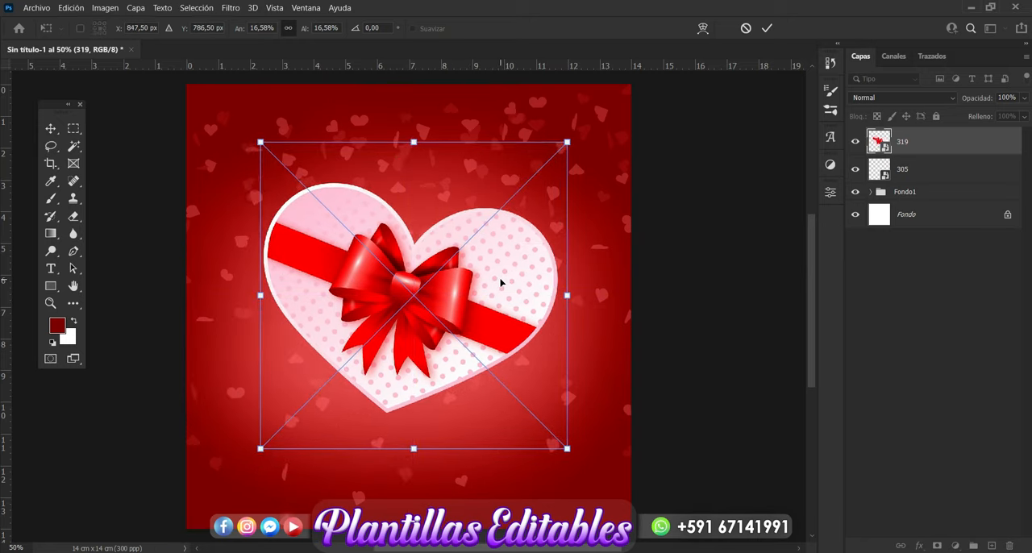
key(Return)
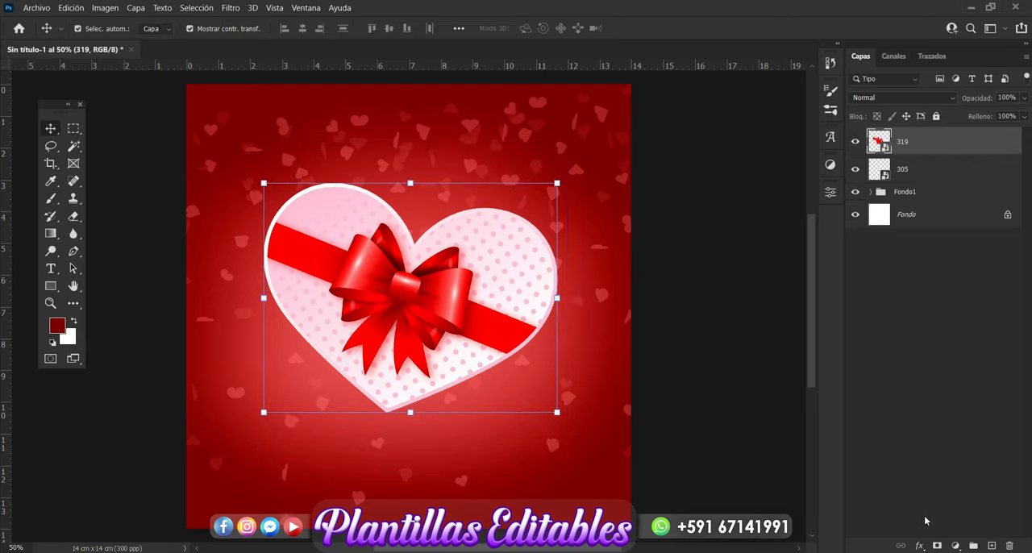
Step: Add a drop shadow to the heart gift box layer in dark red 720202
click(919, 546)
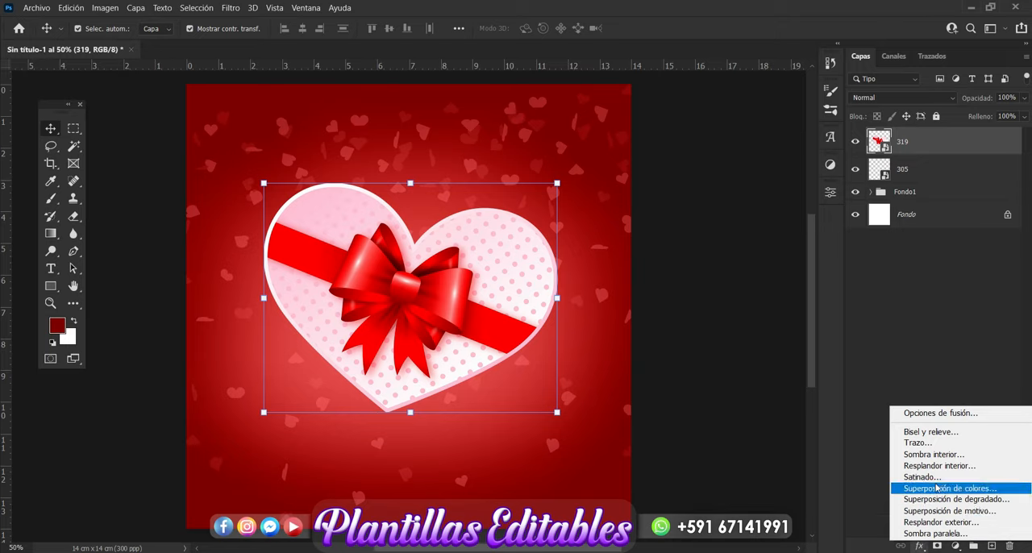
click(933, 533)
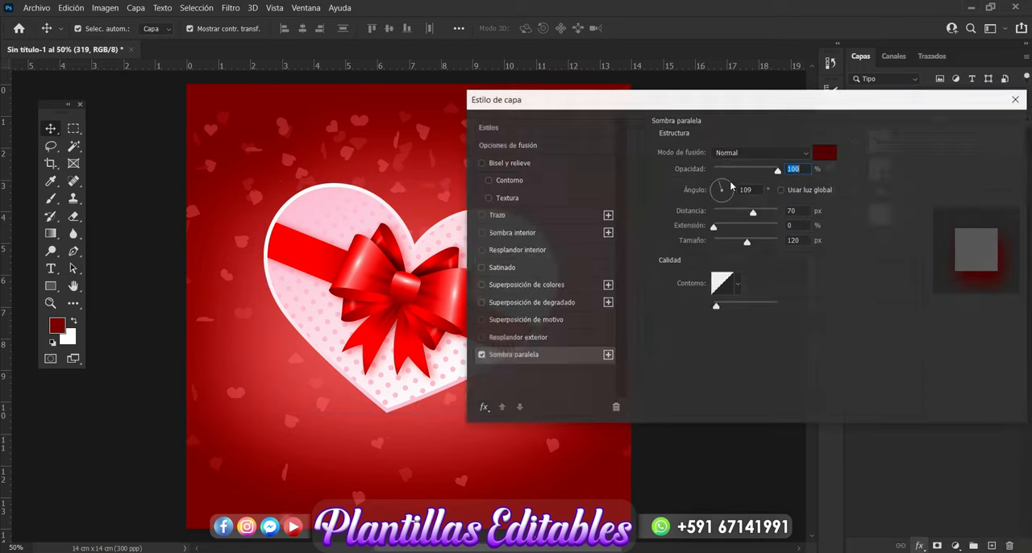
drag(701, 111, 786, 102)
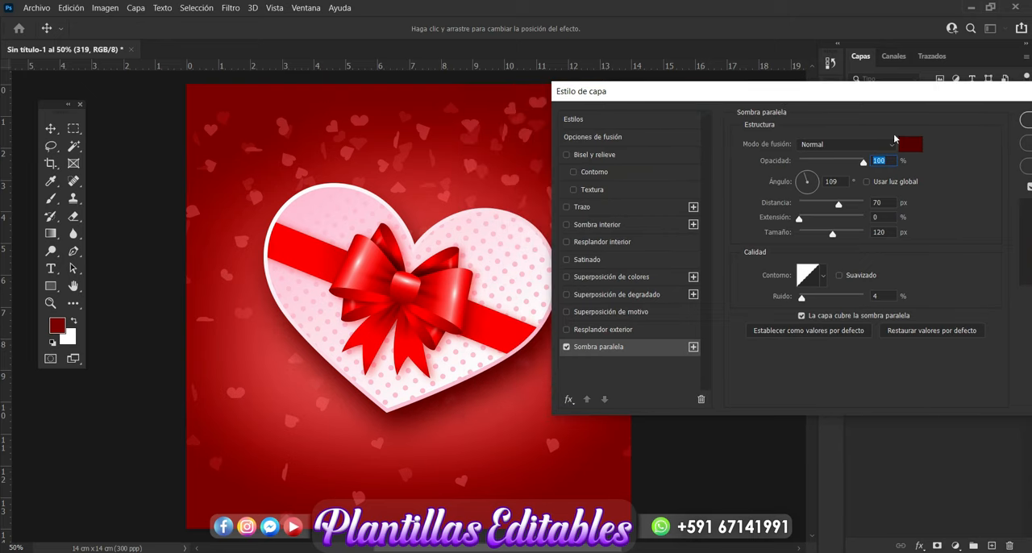
click(911, 145)
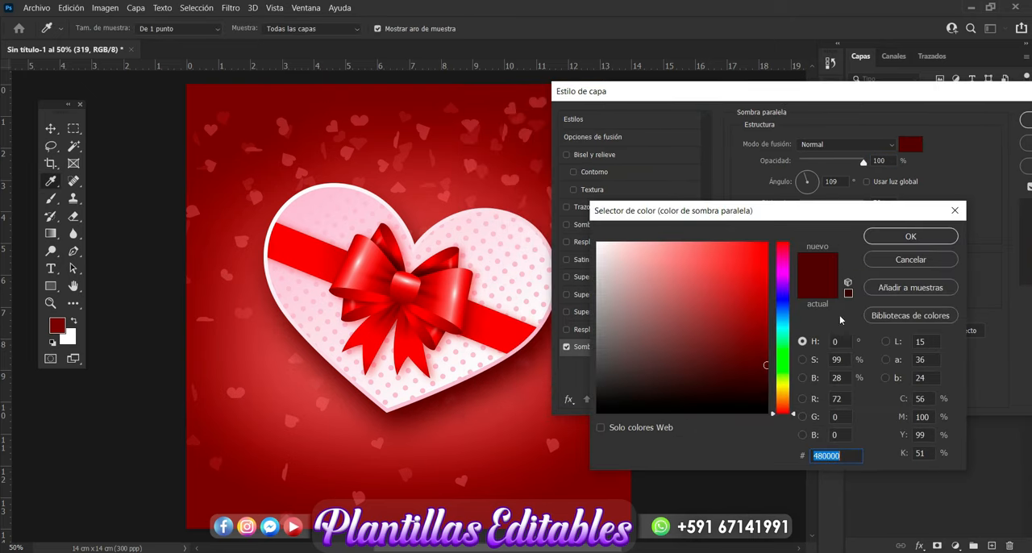
click(764, 337)
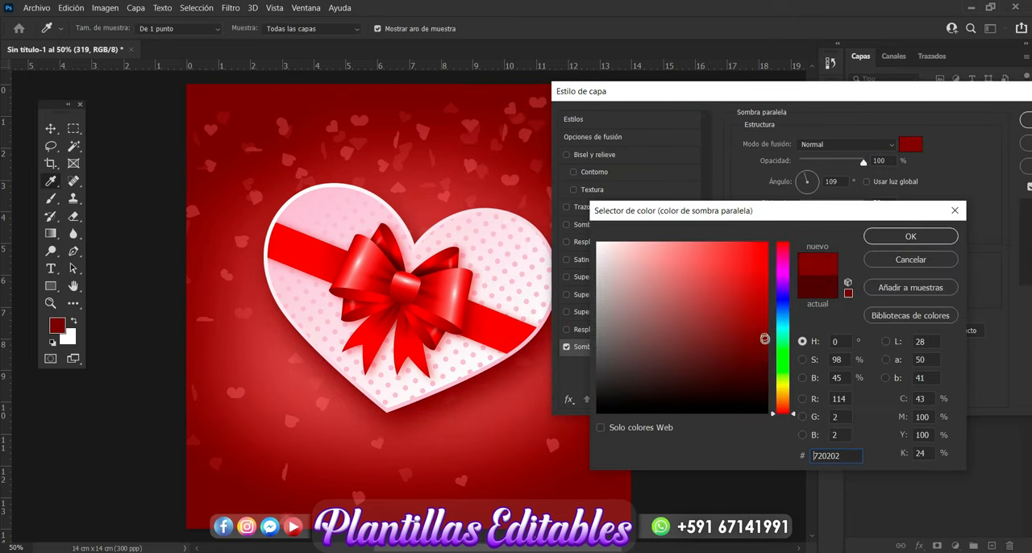
click(894, 237)
drag(899, 93, 672, 125)
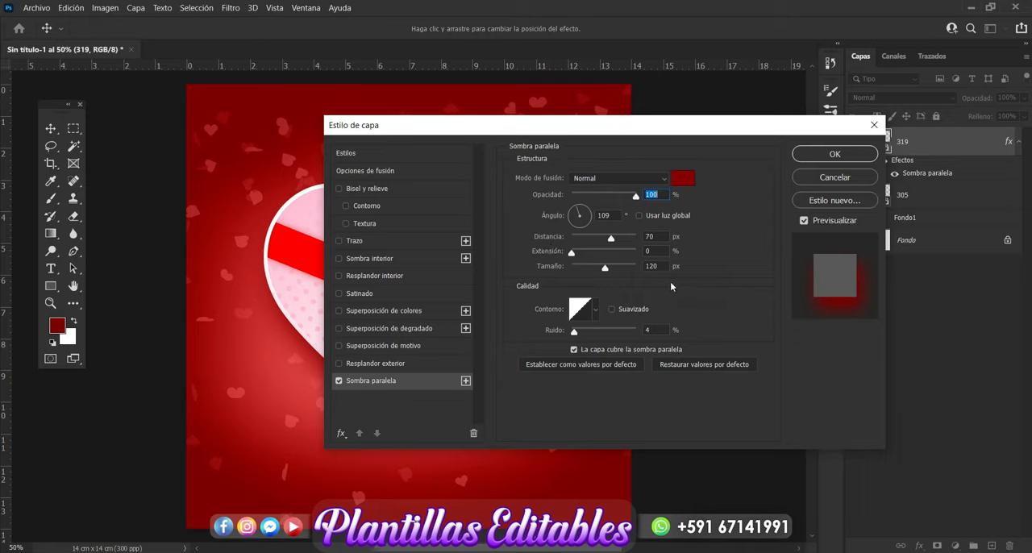
click(839, 158)
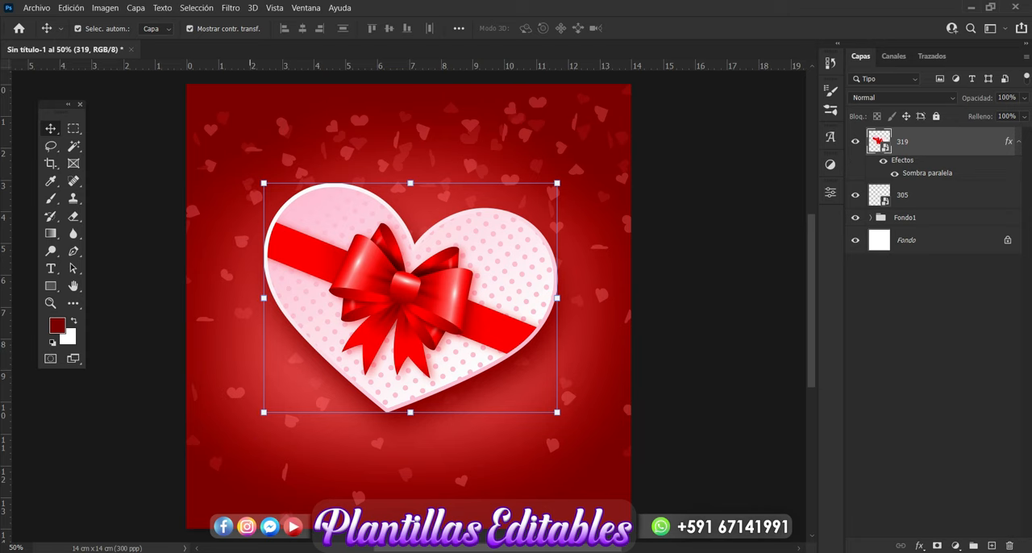
Step: Place red heart image 323 from the love folder in File Explorer above layer 319 in the Photoshop design
key(alt+Tab)
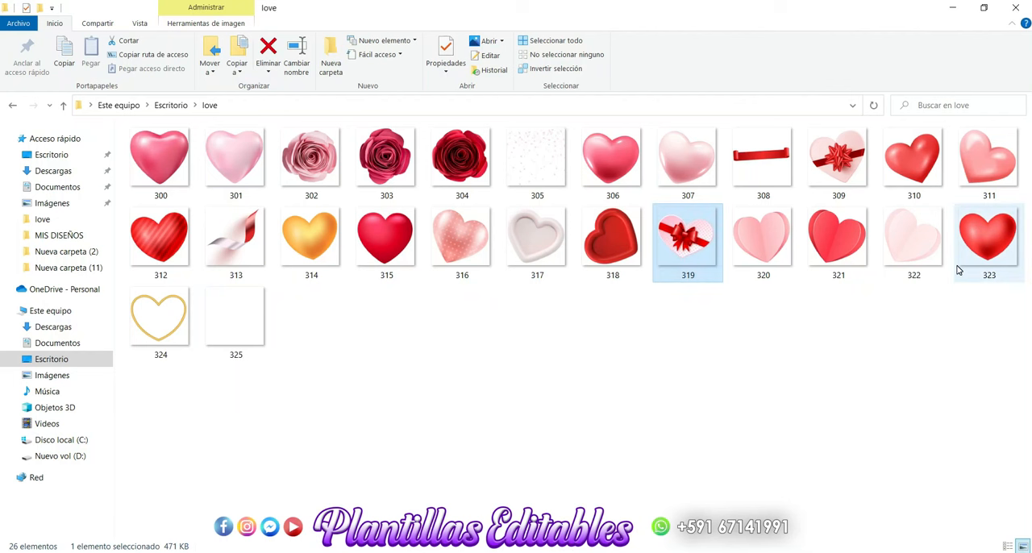
click(997, 249)
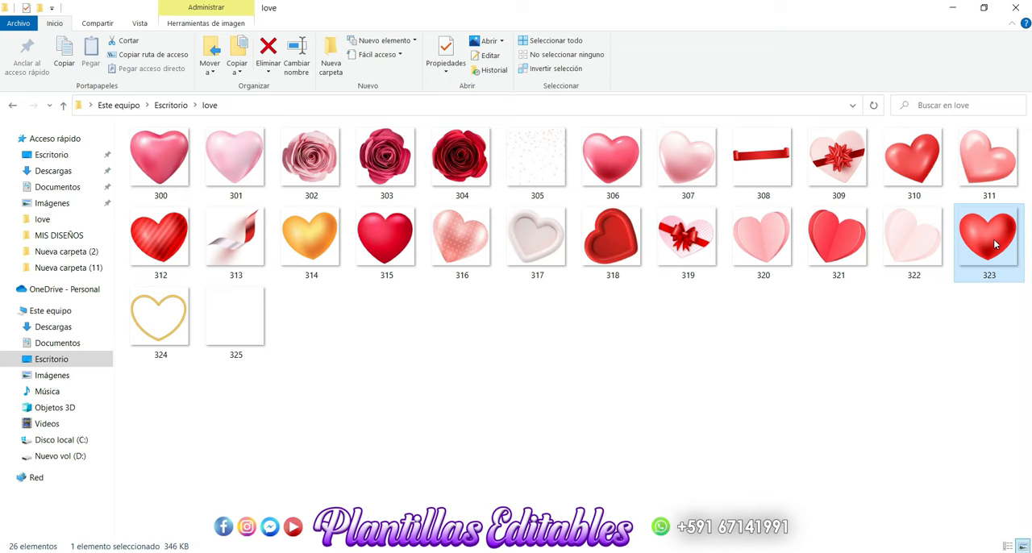
drag(997, 244, 380, 392)
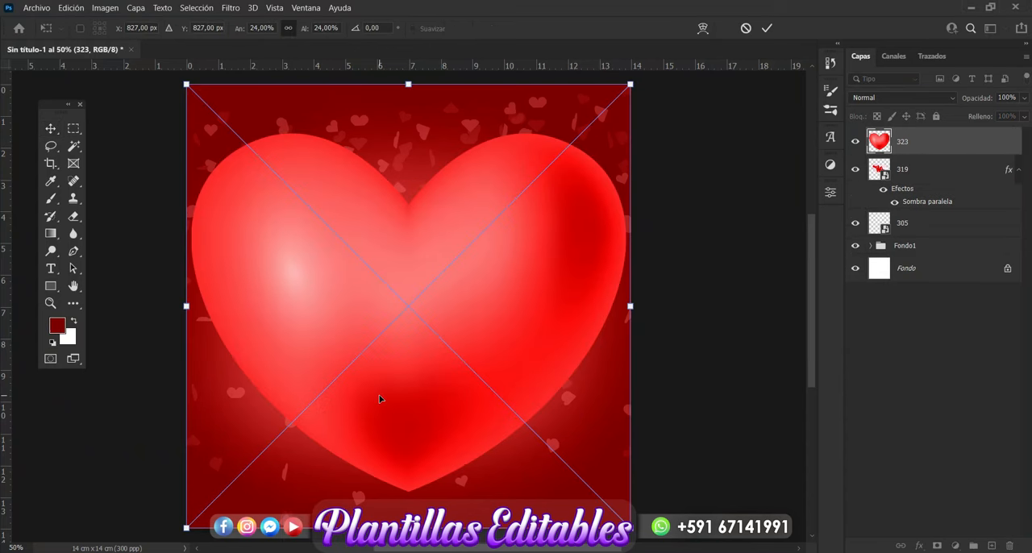
key(Return)
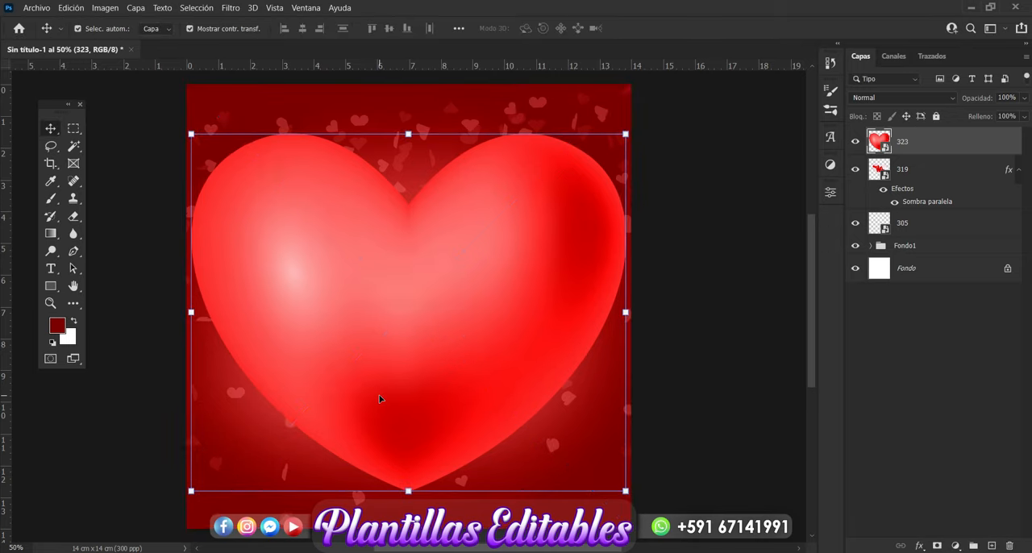
Step: Scale heart 323 to 4.93%, tilt it about 13° clockwise below the gift box's left side, and move its layer beneath layer 319
drag(627, 135, 285, 451)
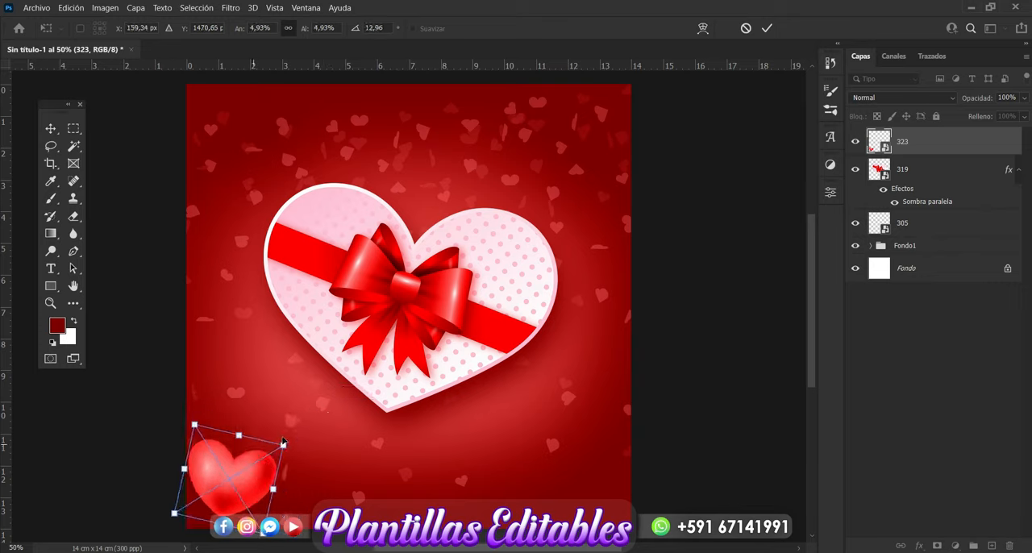
drag(258, 484, 291, 425)
key(Return)
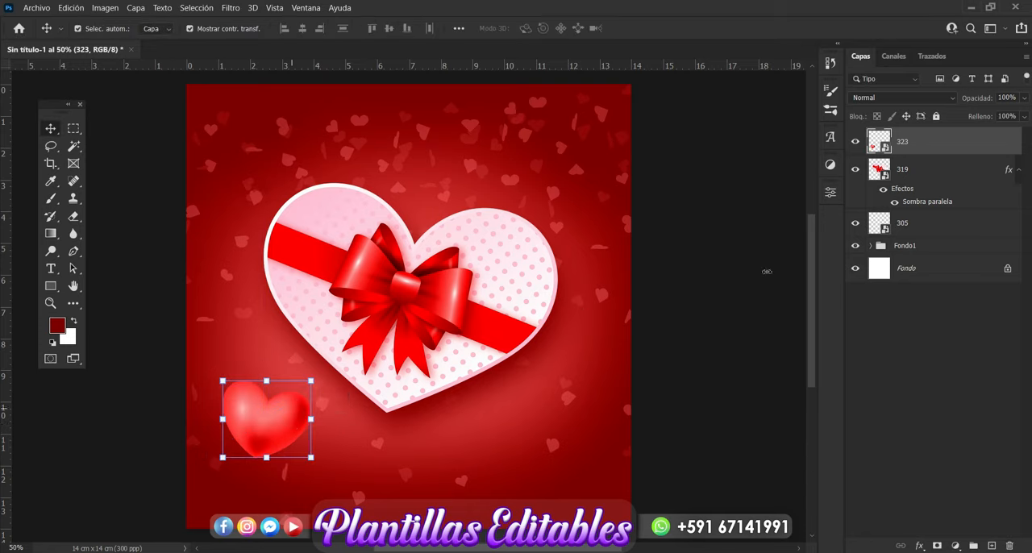
drag(933, 149, 931, 194)
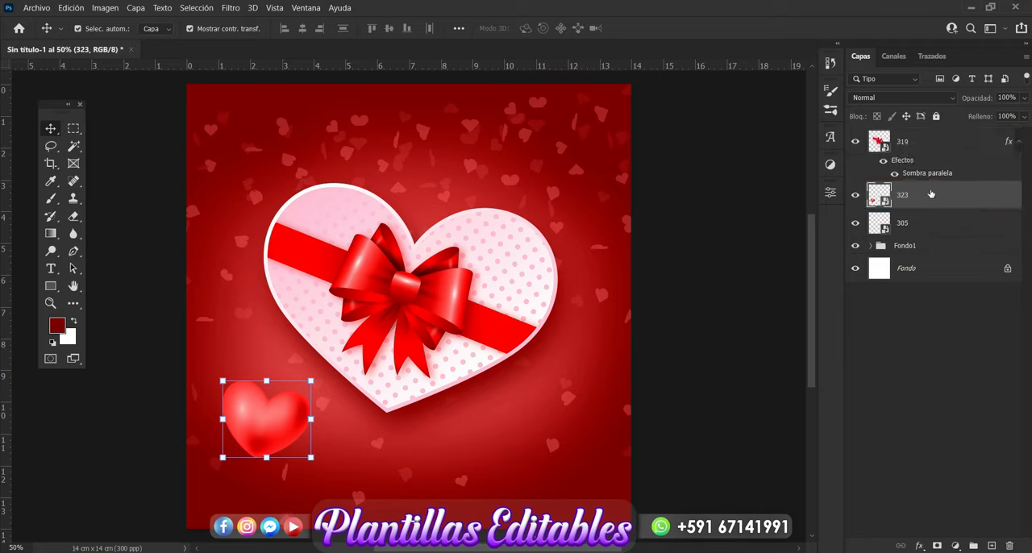
Step: Apply a Gaussian Blur with a 16.6 px radius to heart layer 323
click(238, 10)
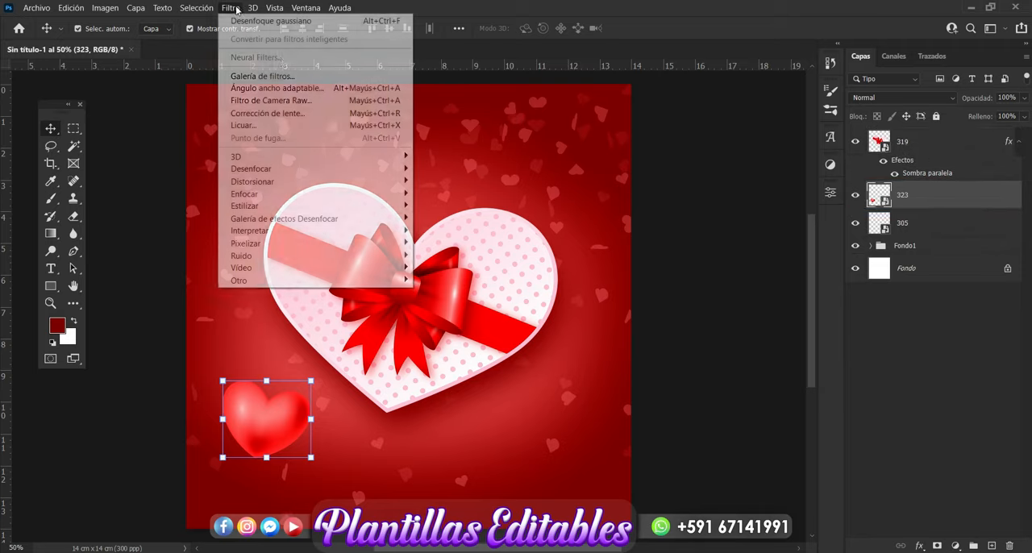
mouse_move(371, 173)
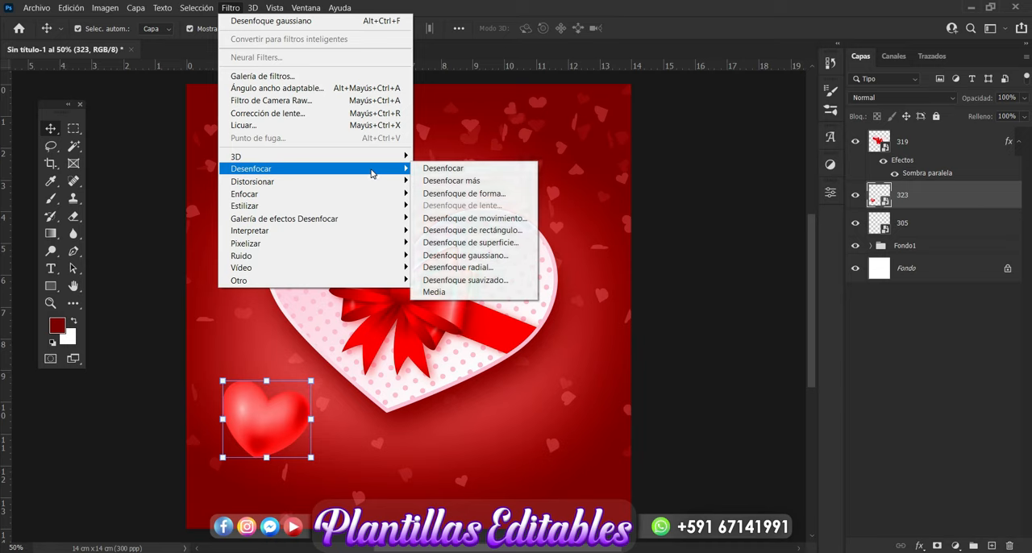
click(479, 255)
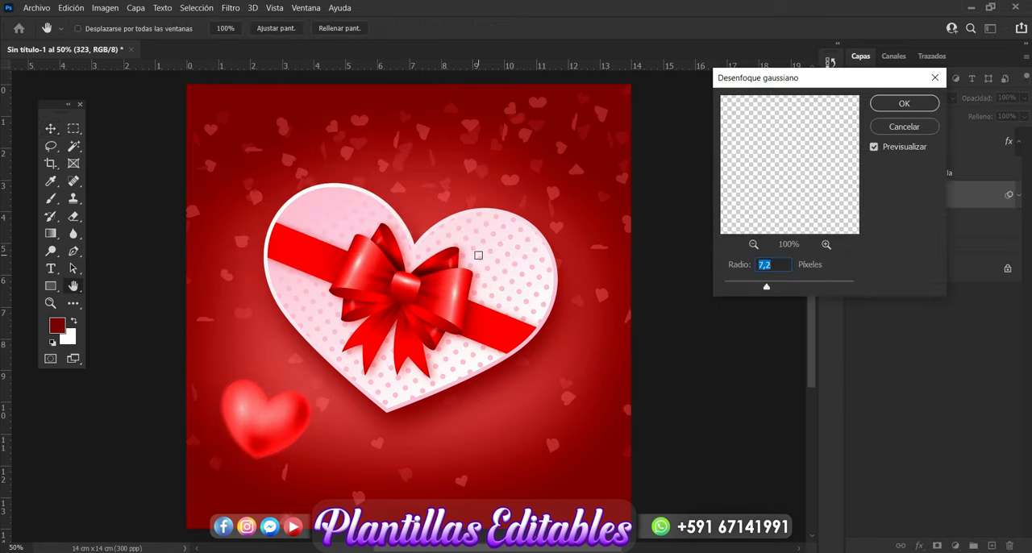
mouse_move(766, 290)
mouse_down()
mouse_move(793, 291)
mouse_move(780, 289)
mouse_up()
click(787, 289)
click(779, 289)
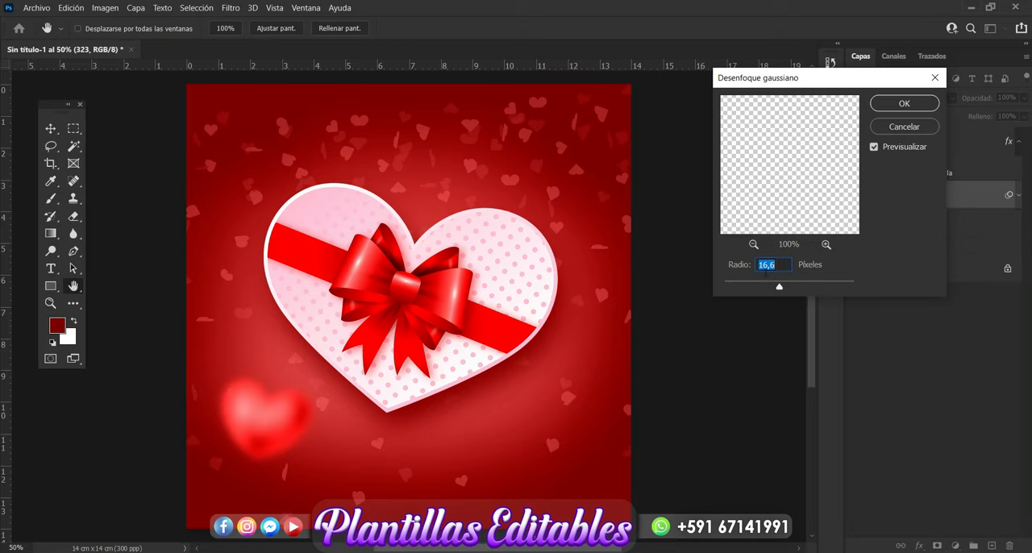
click(898, 112)
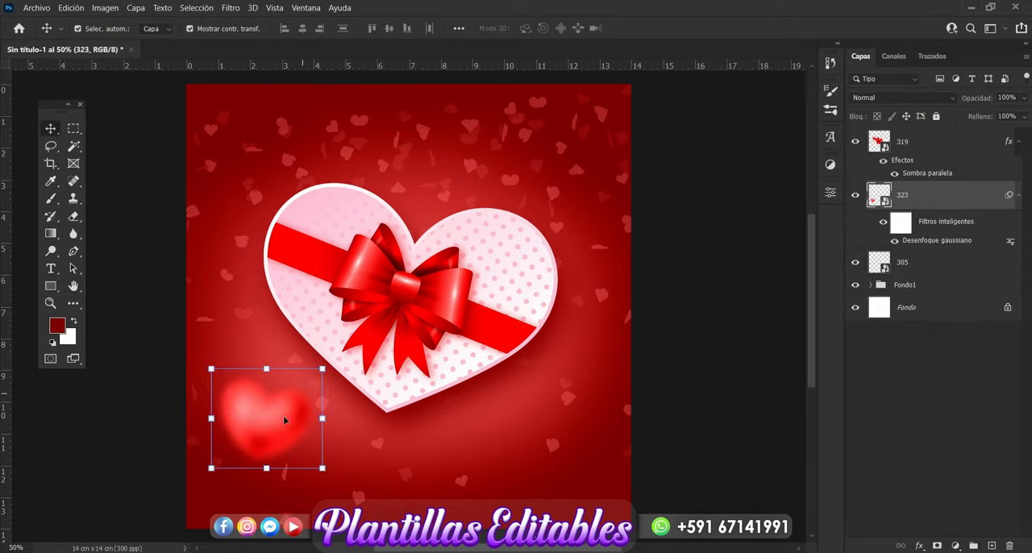
Step: Duplicate the blurred red heart above the gift box's right lobe and at its lower right, tilting the lower copy counterclockwise
alt+drag(286, 420, 513, 160)
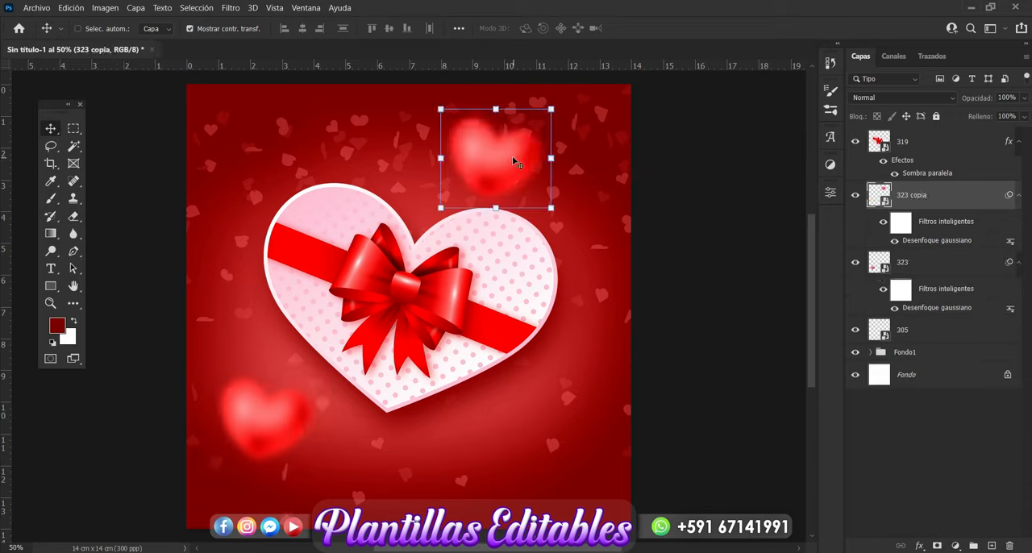
alt+drag(513, 160, 536, 428)
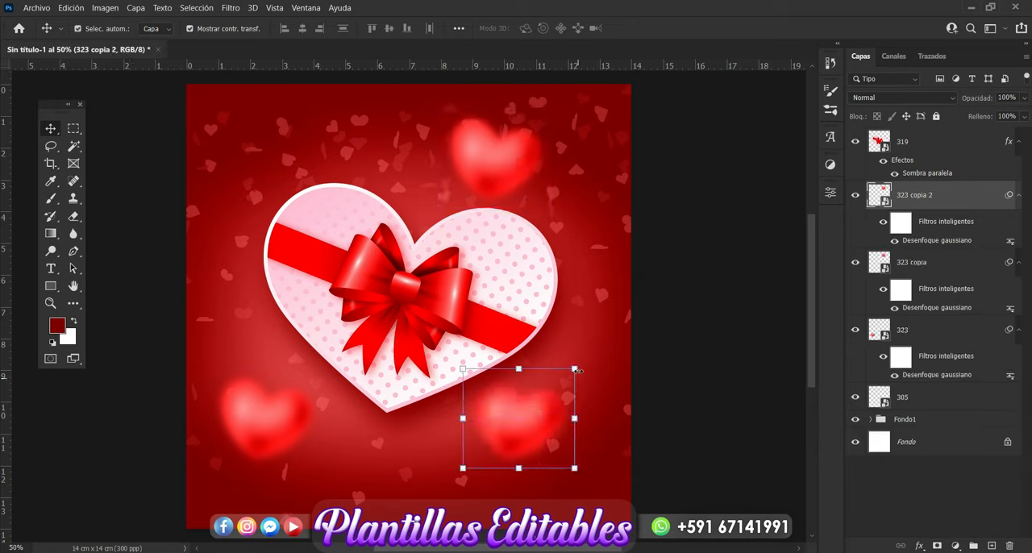
click(580, 368)
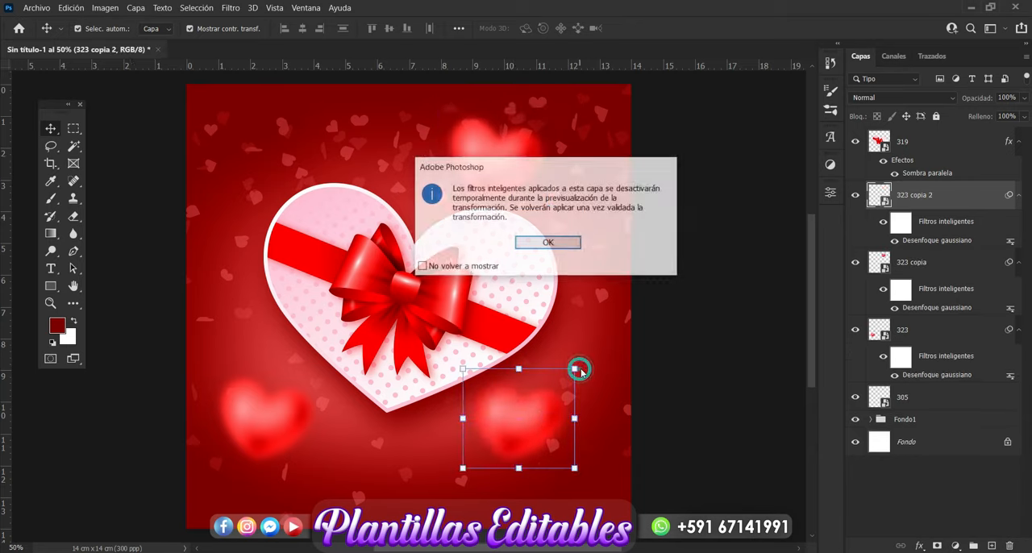
click(565, 243)
drag(591, 376, 576, 347)
key(Return)
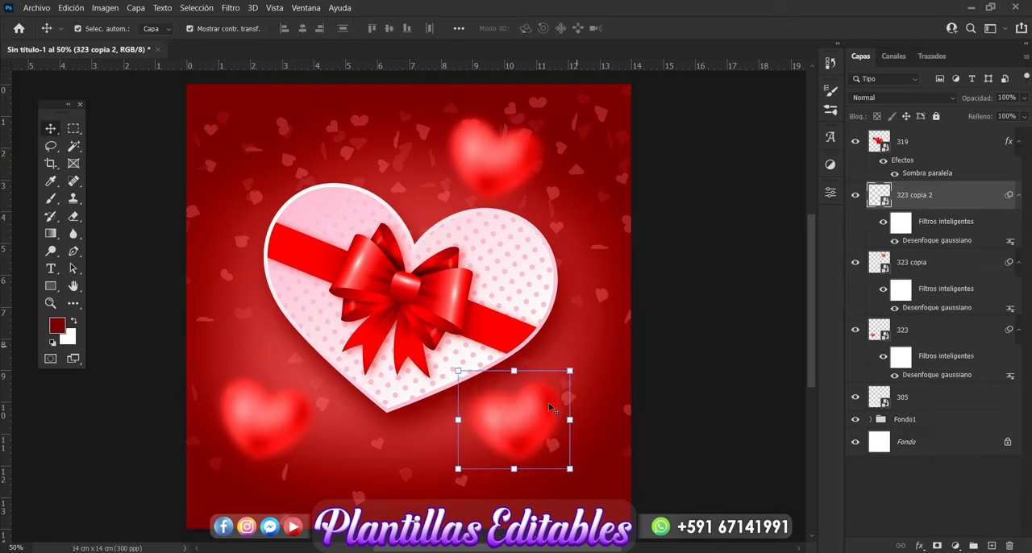
Step: Duplicate the blurred red heart at the canvas's upper left and partly behind the gift box's right edge
drag(538, 417, 271, 145)
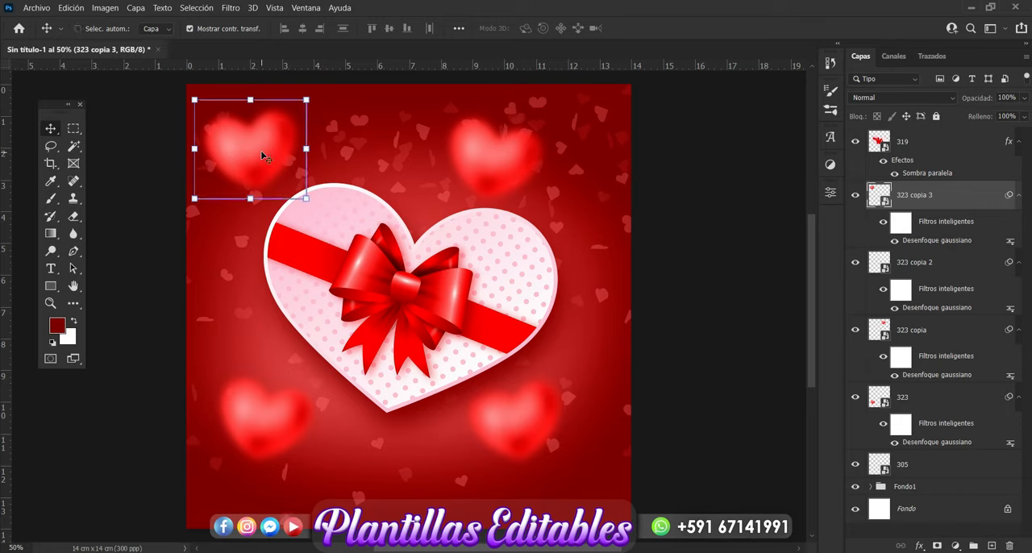
drag(264, 156, 542, 276)
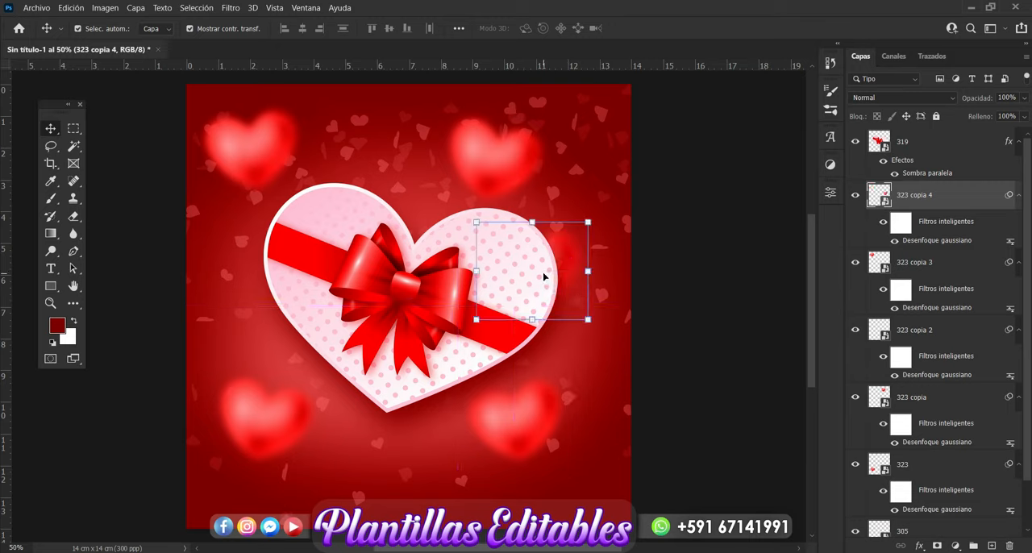
click(717, 327)
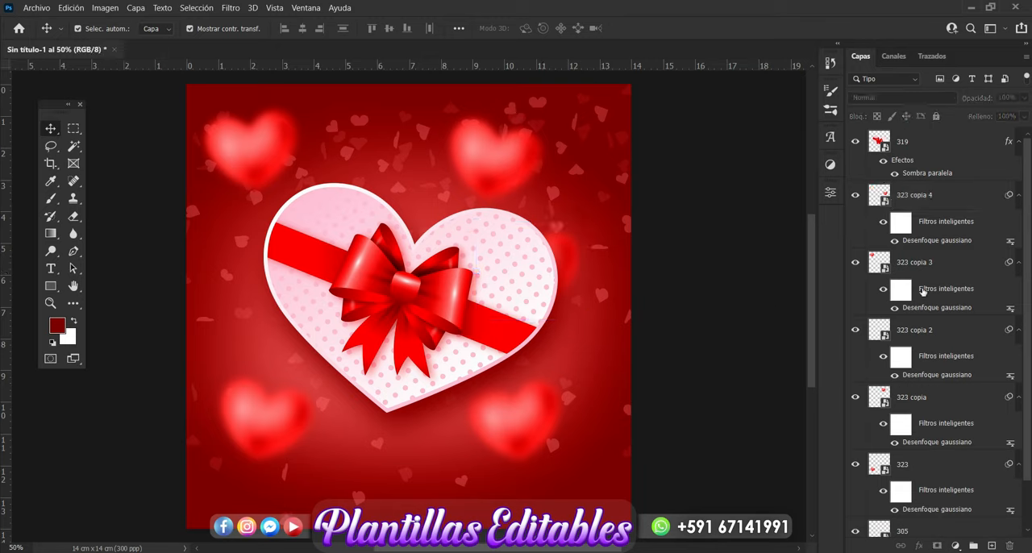
Step: Group layer 323 and its four copies and name the group Corazones
click(909, 201)
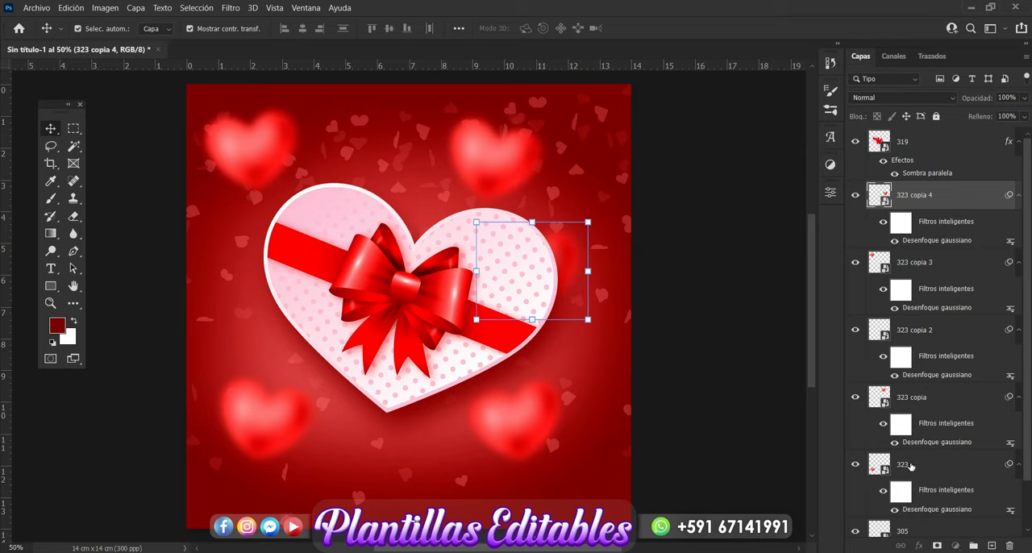
shift+click(909, 465)
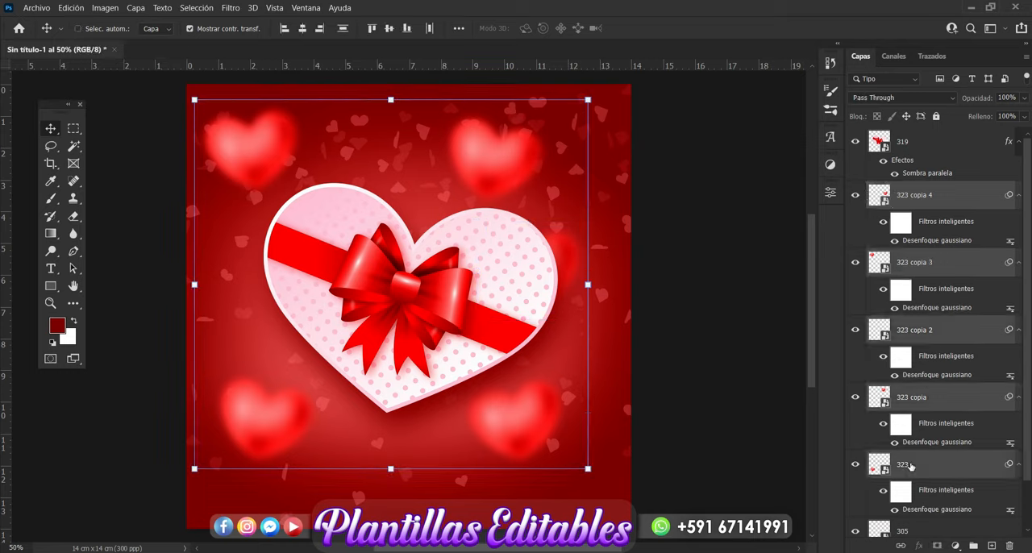
key(ctrl+g)
double_click(906, 190)
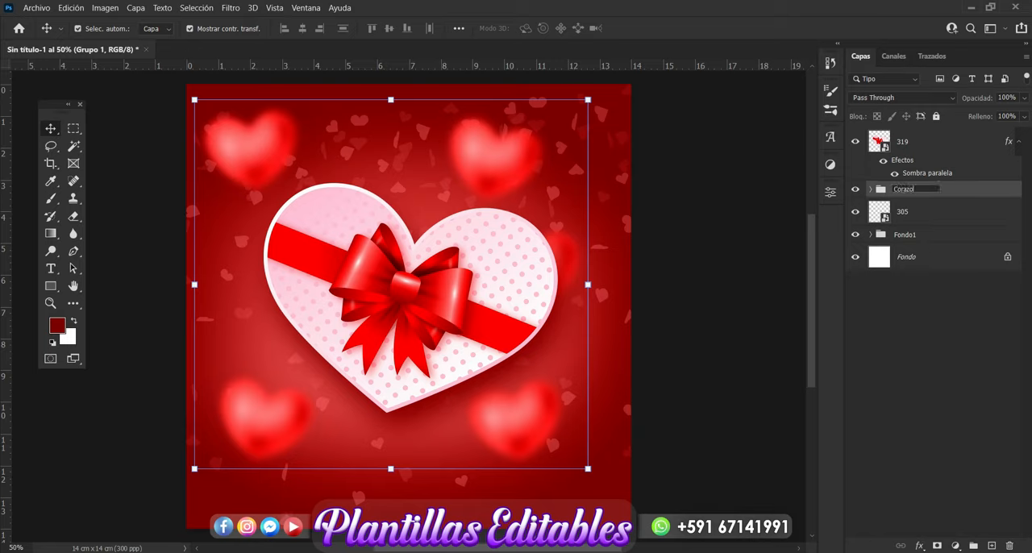
text(Corazones)
key(Return)
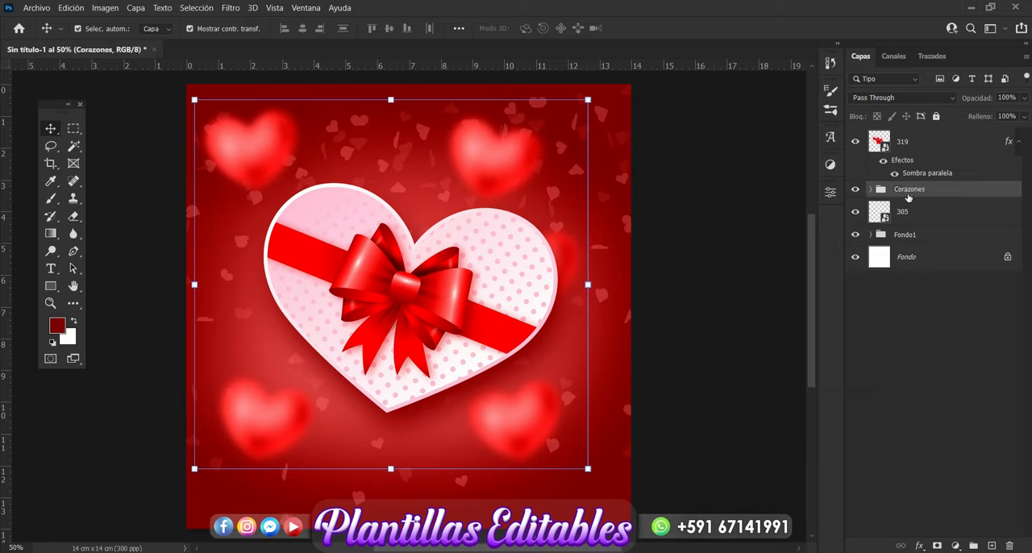
Step: Compare the design with and without the scattered hearts of layer 305
click(855, 212)
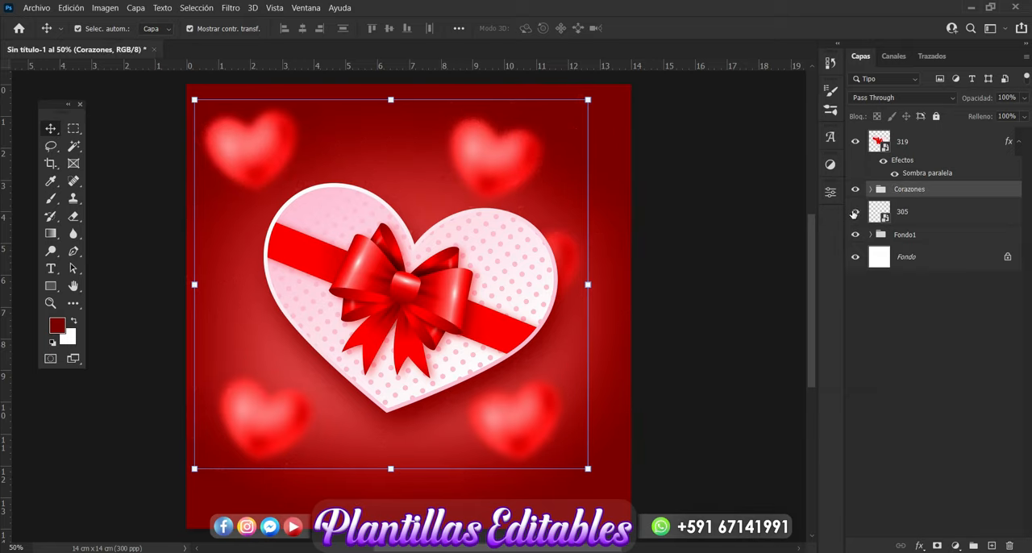
click(854, 212)
click(770, 227)
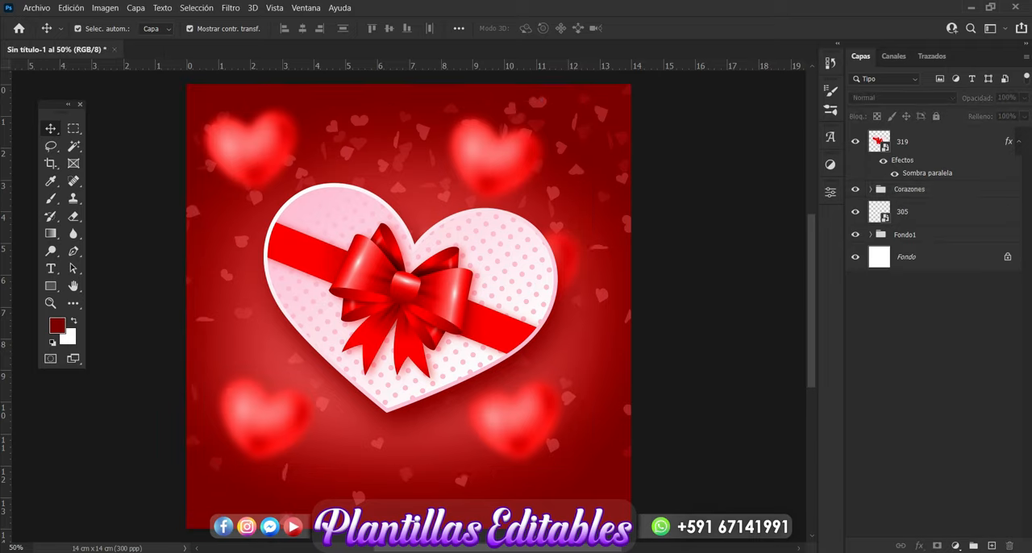
Step: Place pink heart image 311 from the love folder in File Explorer above layer 319 in the Photoshop design
key(alt+Tab)
click(550, 430)
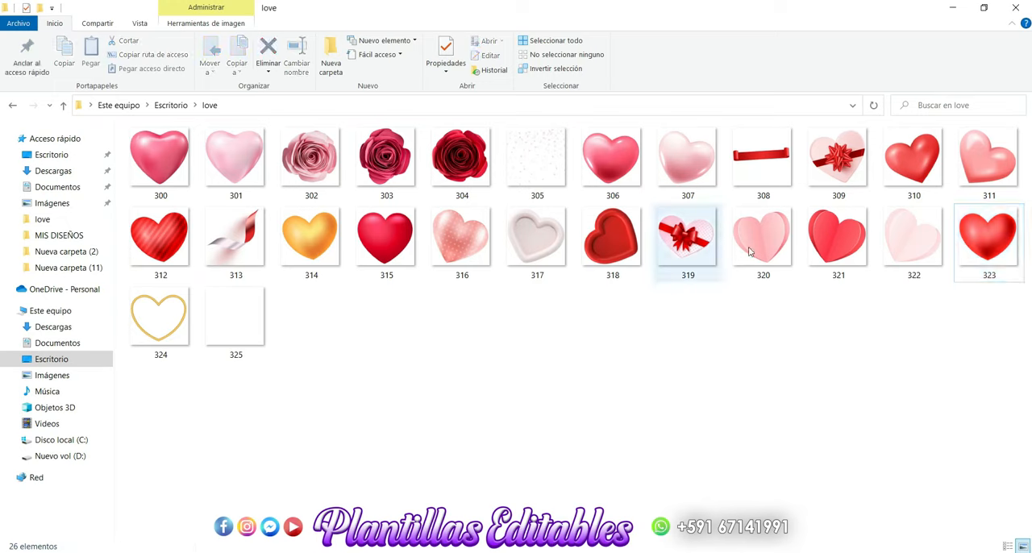
drag(983, 165, 337, 355)
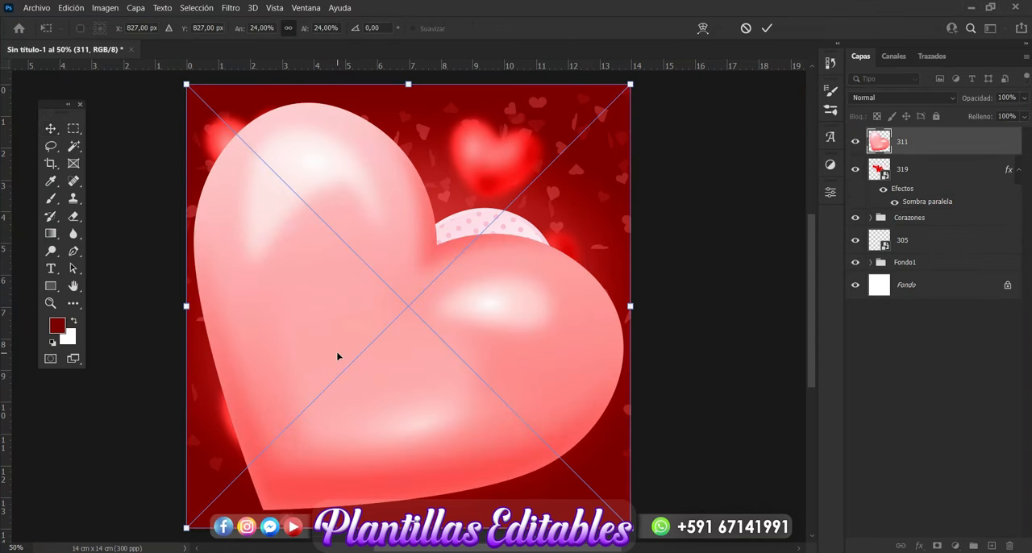
key(Return)
Step: Scale pink heart 311 to 2.79% and rotate it upright above the gift box, between the two upper red hearts
drag(631, 84, 404, 148)
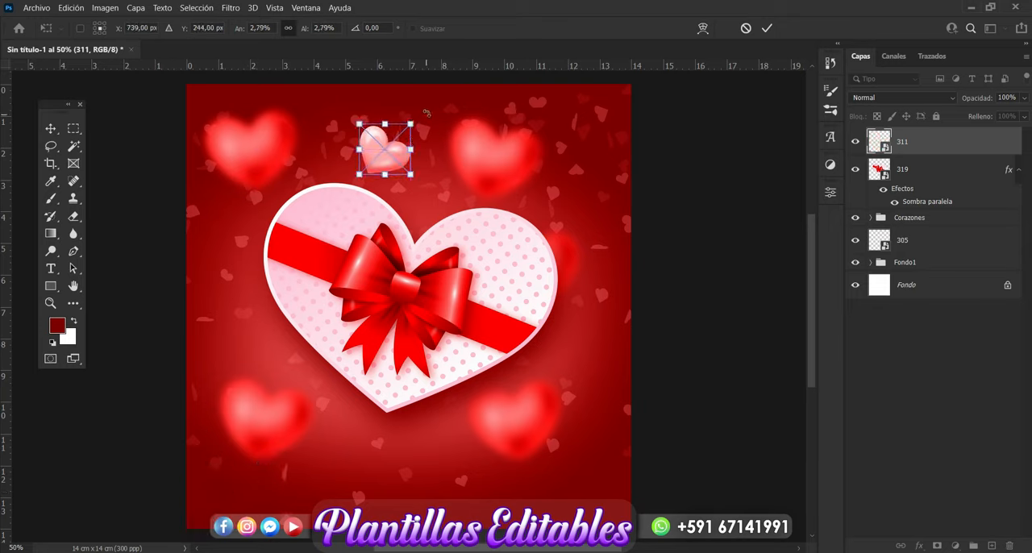
drag(427, 112, 403, 96)
key(Return)
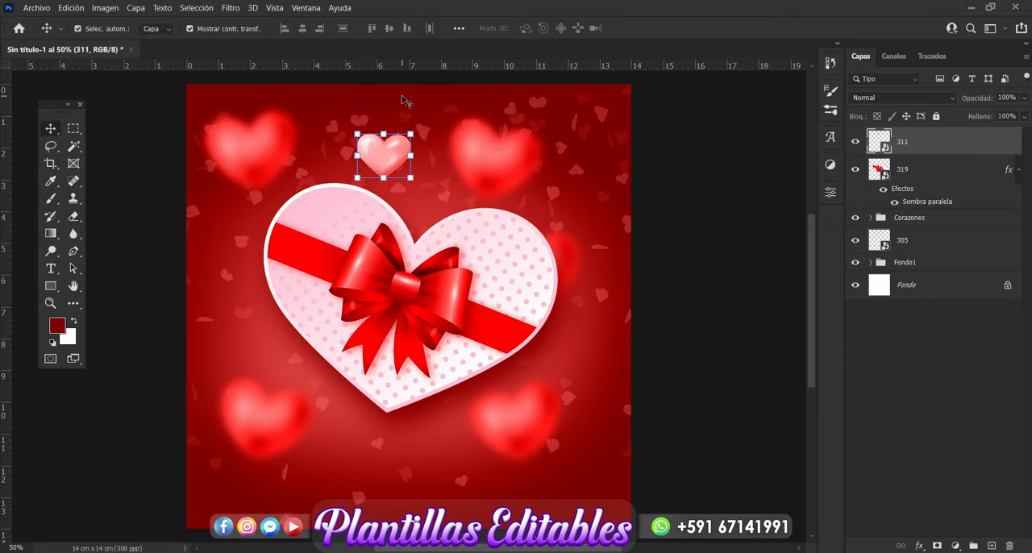
Step: Apply a Gaussian Blur with a 3.0 px radius to pink heart layer 311
click(233, 9)
mouse_move(345, 171)
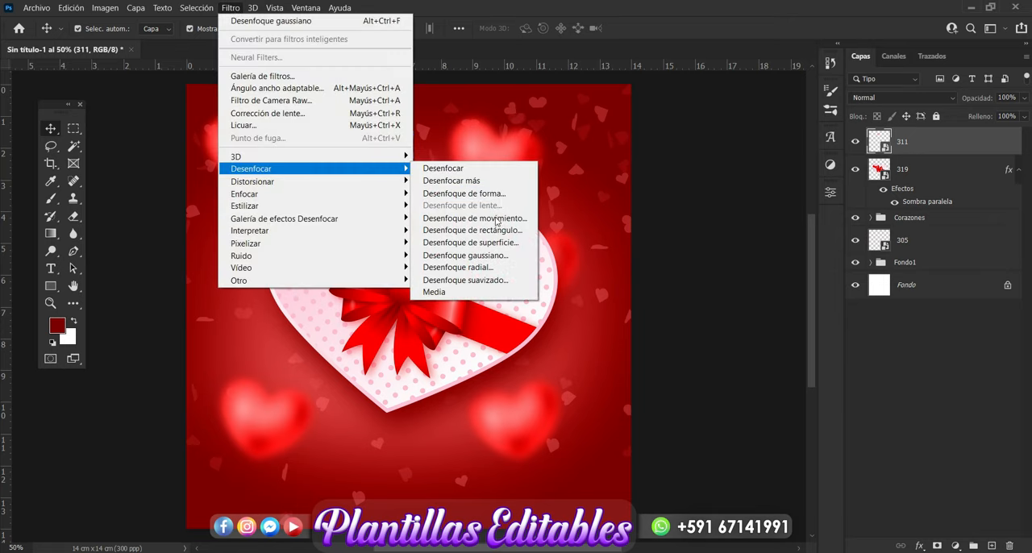
click(493, 254)
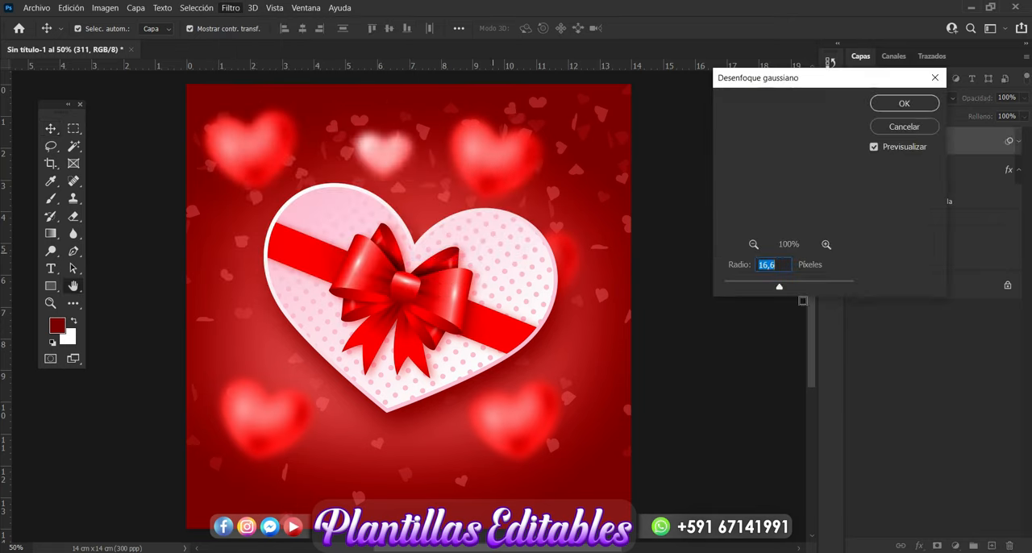
drag(778, 289, 746, 288)
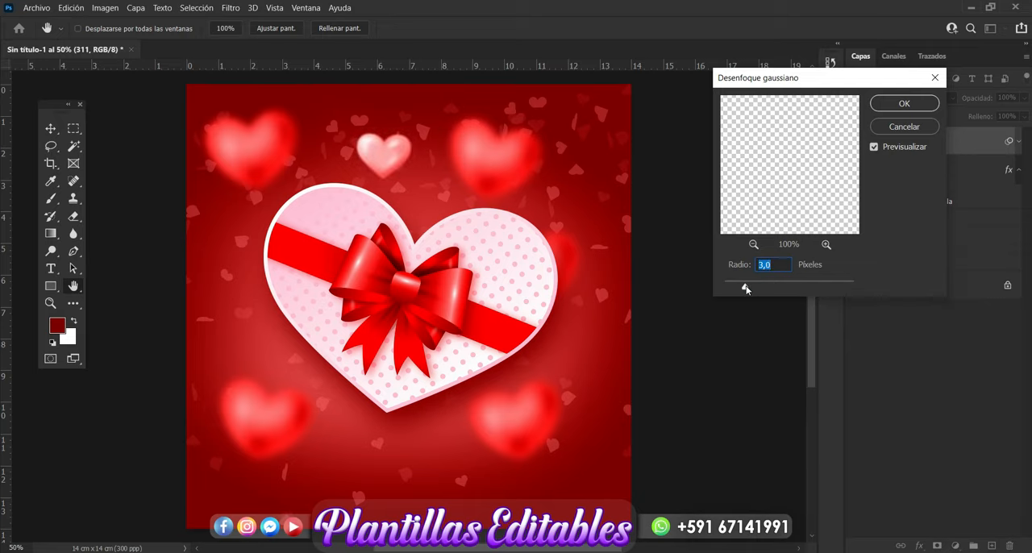
click(904, 104)
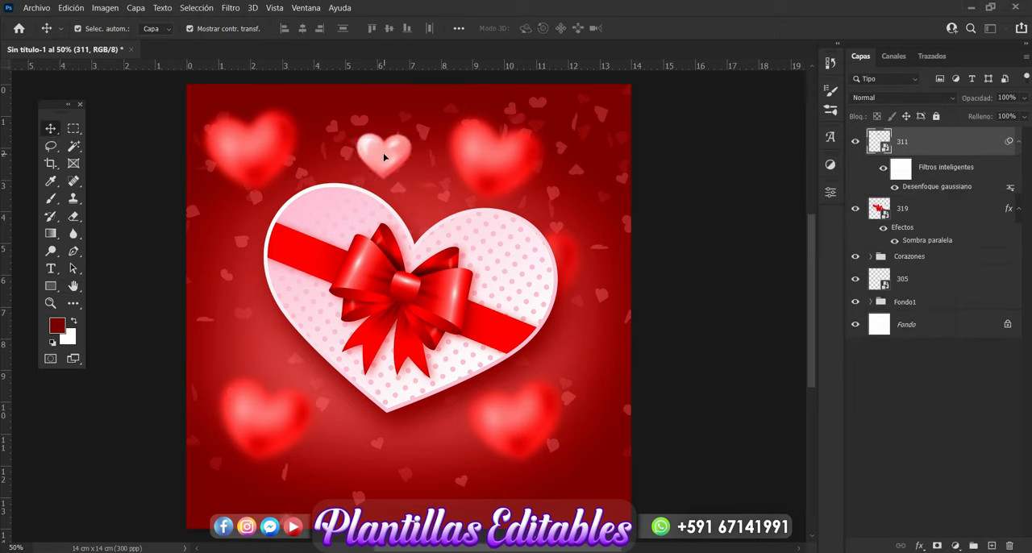
Step: Duplicate the pink heart three times, placing copies left of the gift box, below it and at its right edge
drag(389, 161, 242, 352)
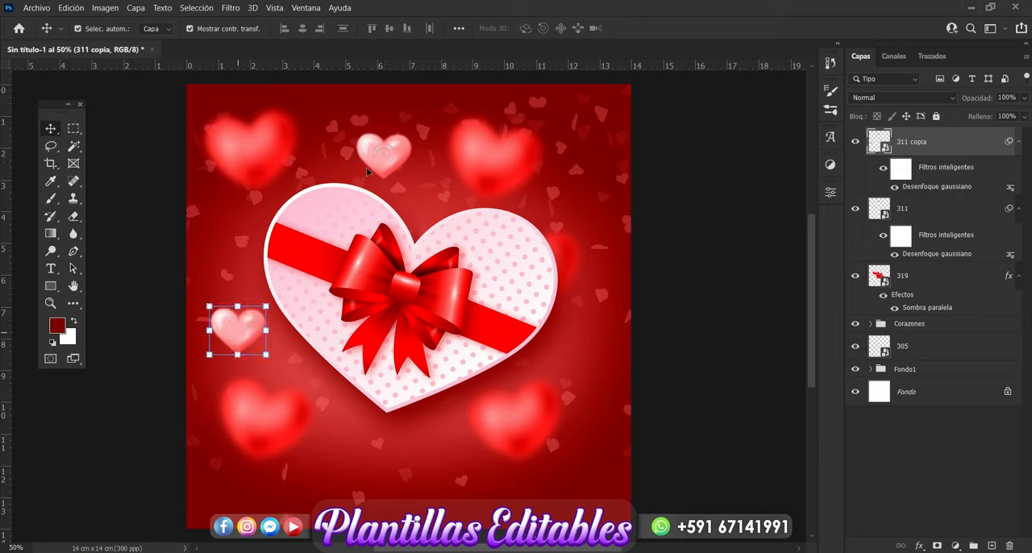
drag(383, 172, 569, 332)
key(ctrl+j)
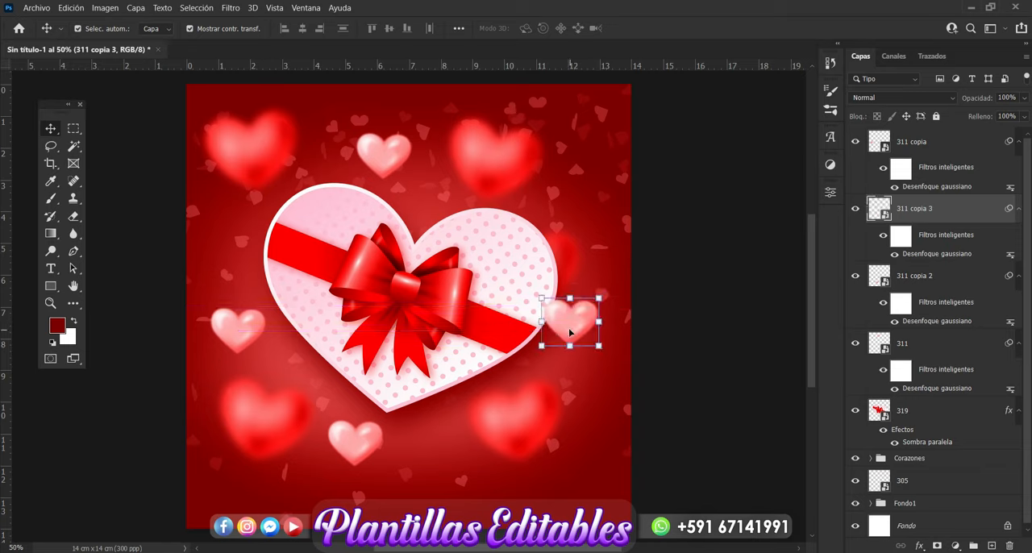
Step: Duplicate the pink heart, move the copy to the gift box's upper-right edge and scale it down to 1.60%
key(ctrl+j)
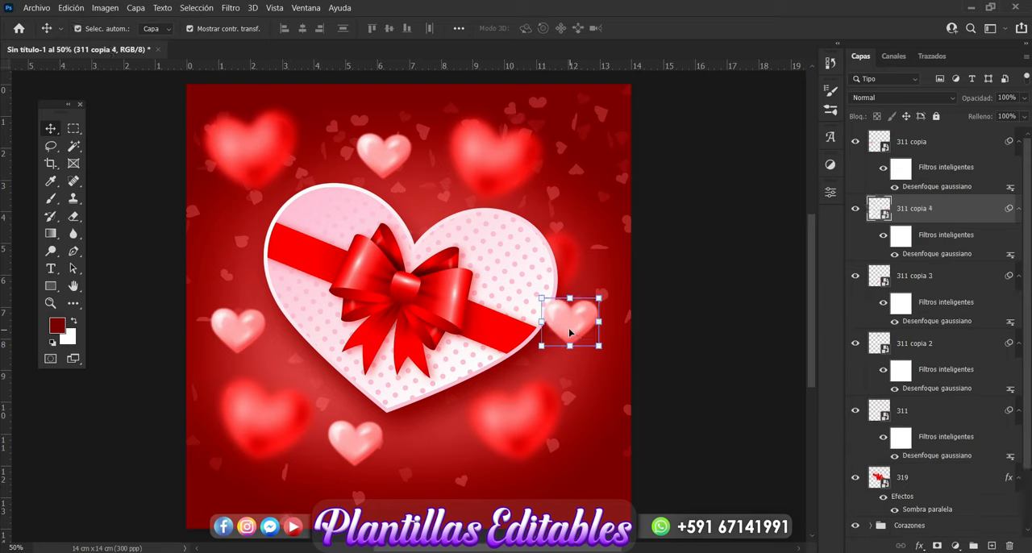
drag(569, 332, 552, 210)
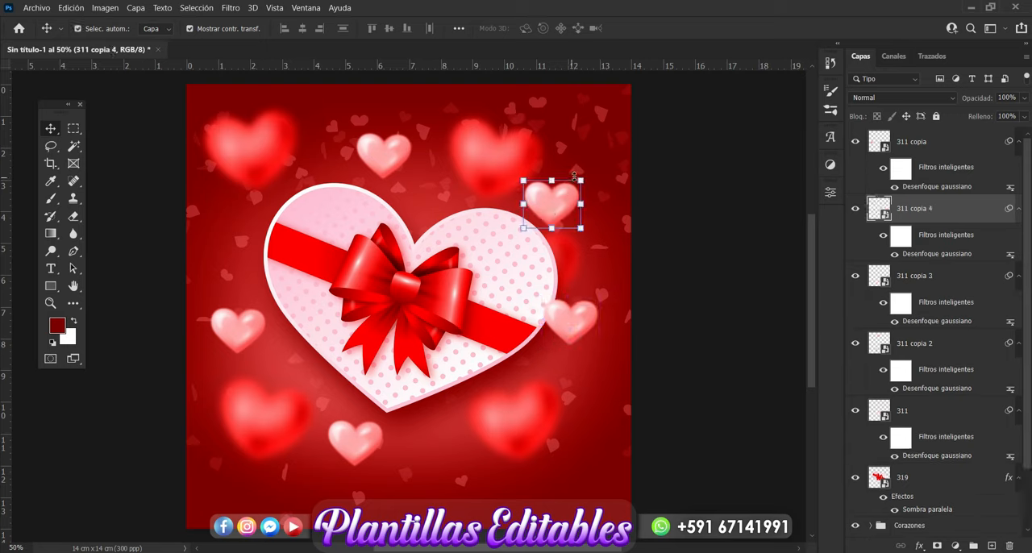
click(584, 178)
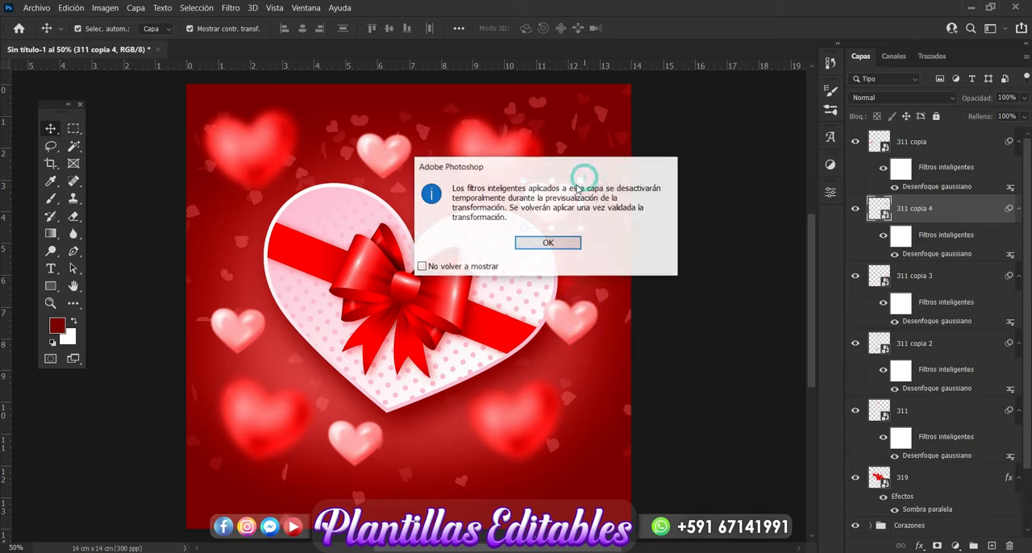
click(547, 243)
mouse_move(579, 198)
mouse_down()
mouse_move(569, 183)
mouse_move(554, 200)
mouse_move(569, 187)
mouse_up()
key(Return)
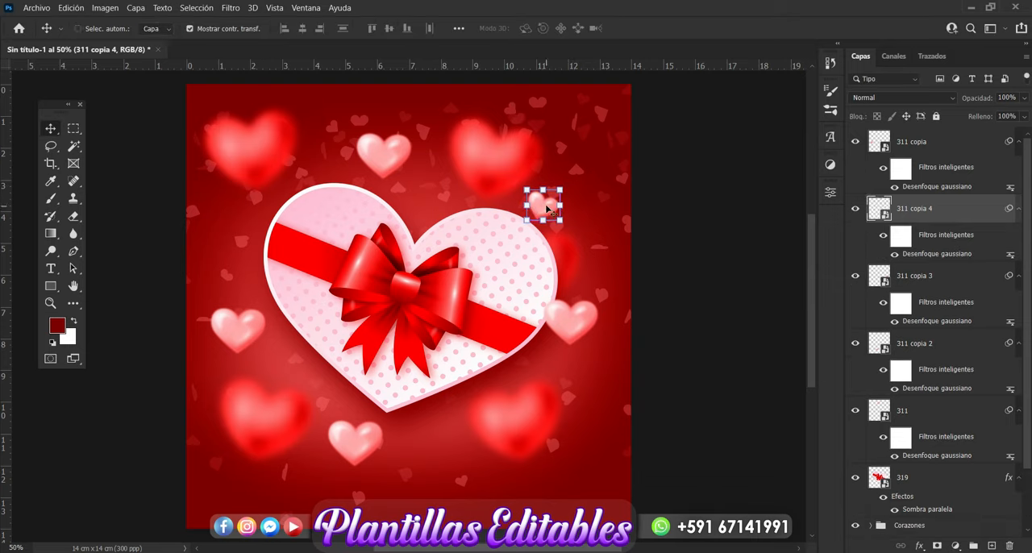
Step: Duplicate the small pink heart twice, placing one copy in the gift box's top notch and one at its lower-left edge
drag(546, 209, 305, 389)
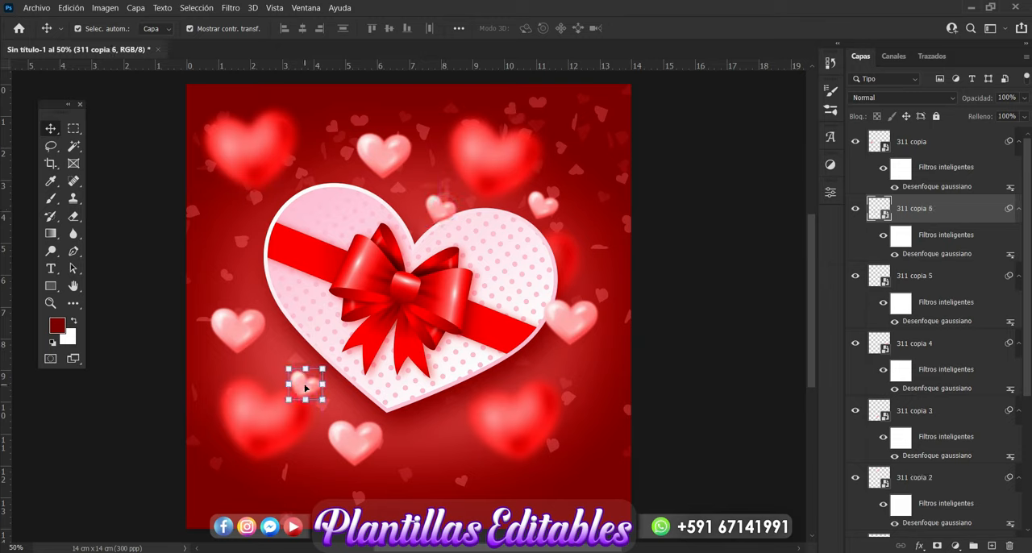
key(j)
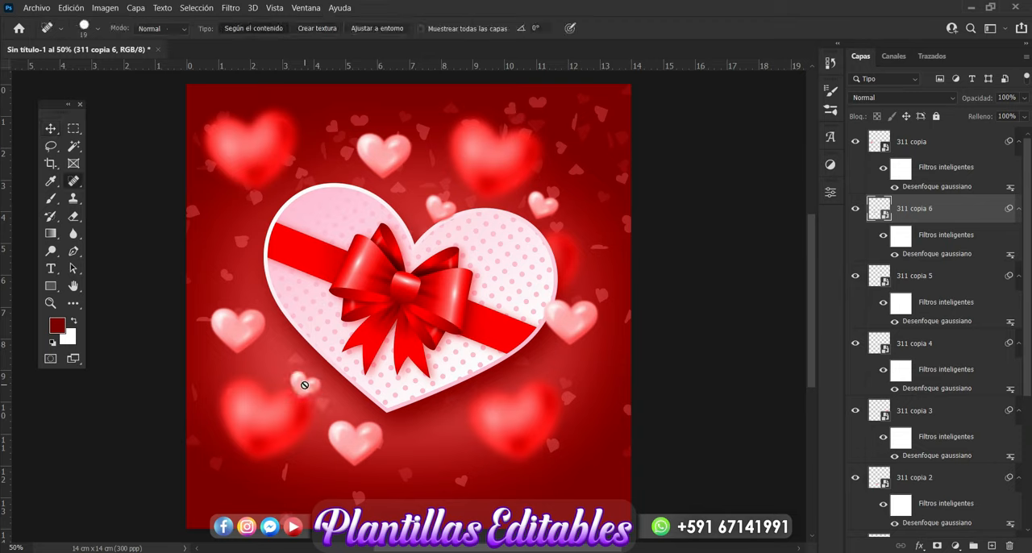
click(51, 129)
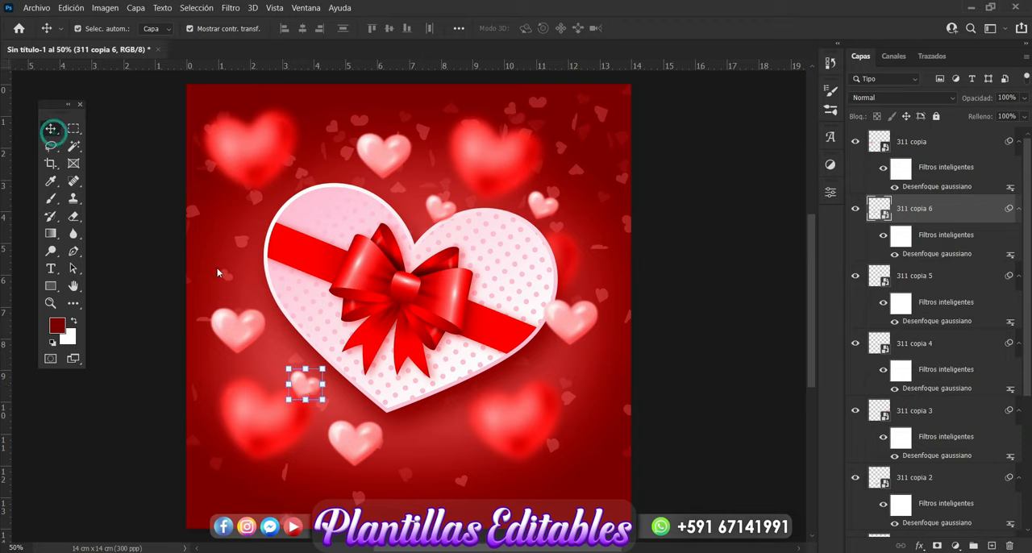
Step: Place a small heart copy rotated to -43.20° beside the box's upper-left edge, and another below the box near the lower-right red heart
key(ctrl+j)
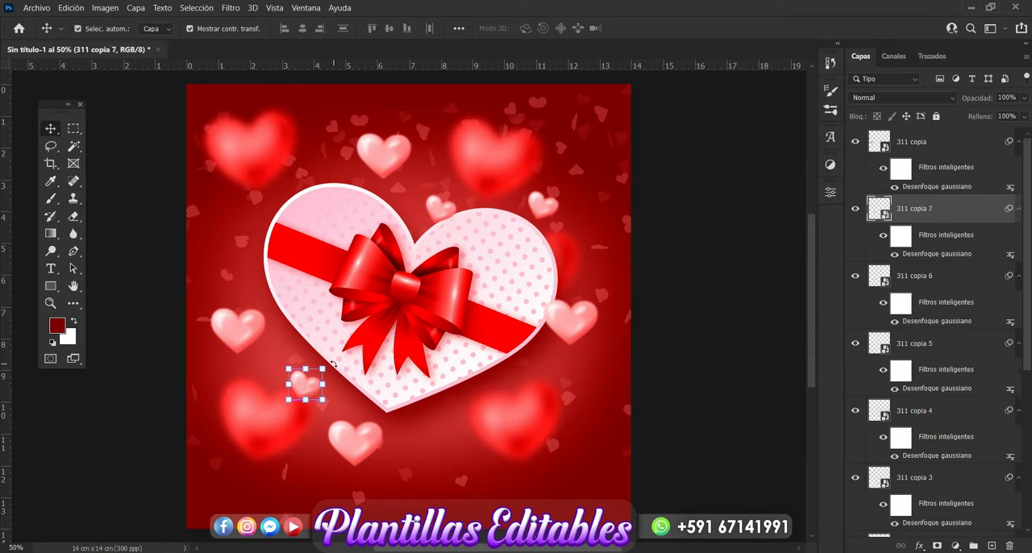
click(326, 364)
click(534, 246)
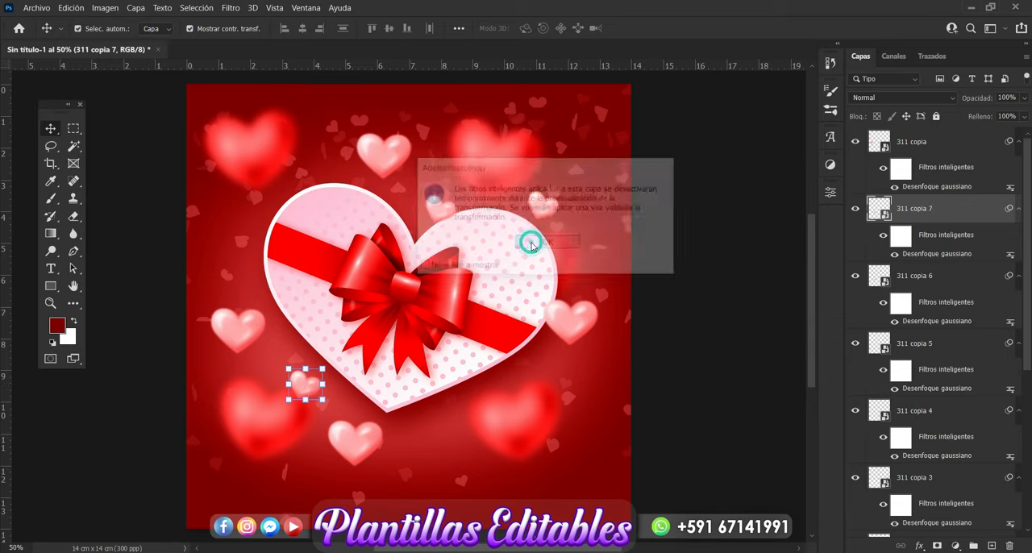
drag(339, 371, 314, 352)
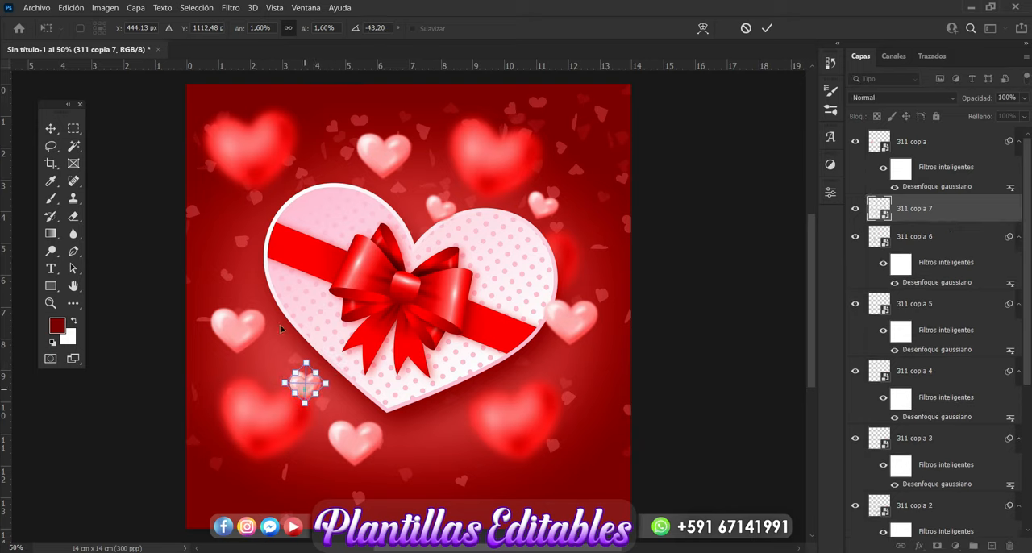
drag(304, 391, 236, 231)
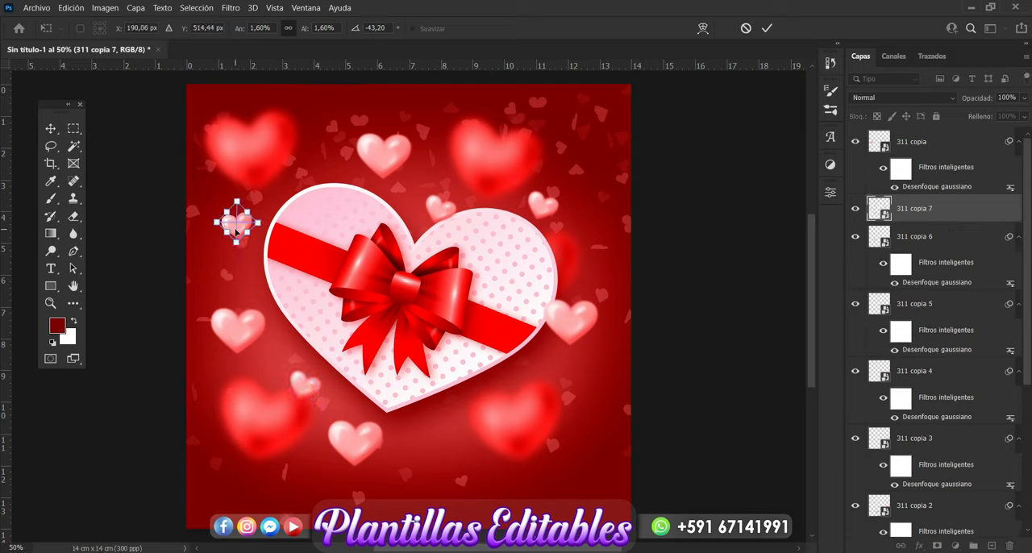
key(Return)
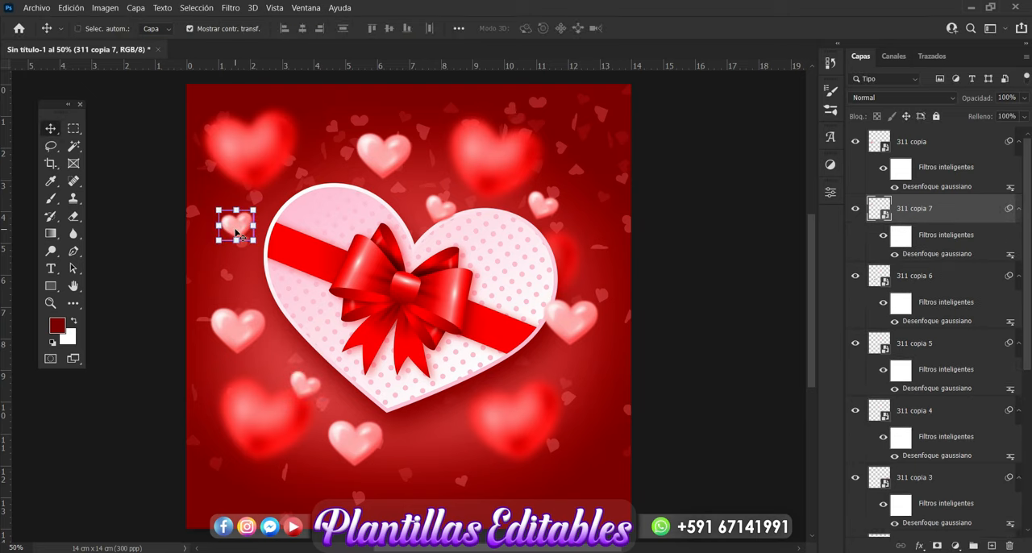
drag(236, 233, 439, 439)
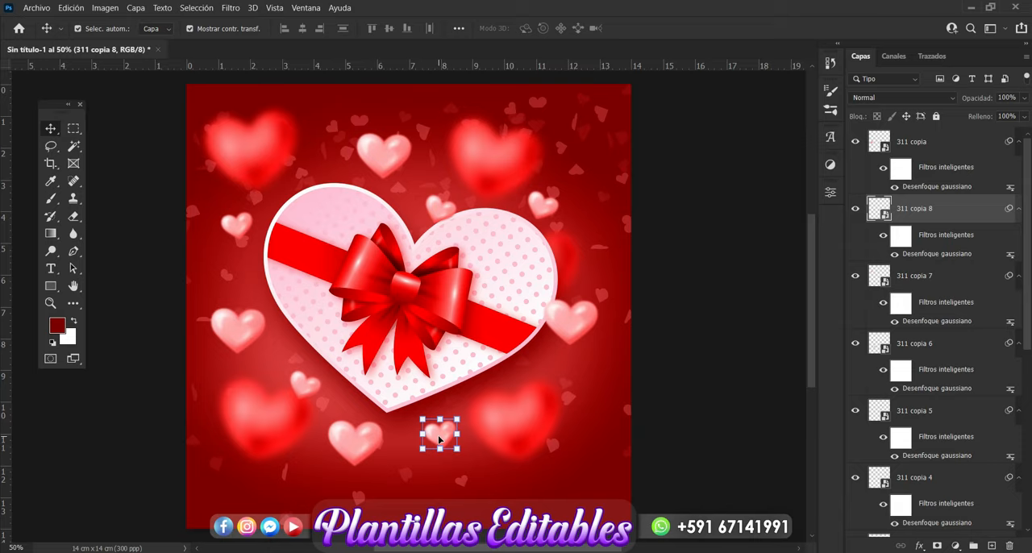
Step: Group all the 311 pink heart layers, name the group Corazones 2 and move it below gift box layer 319
click(940, 154)
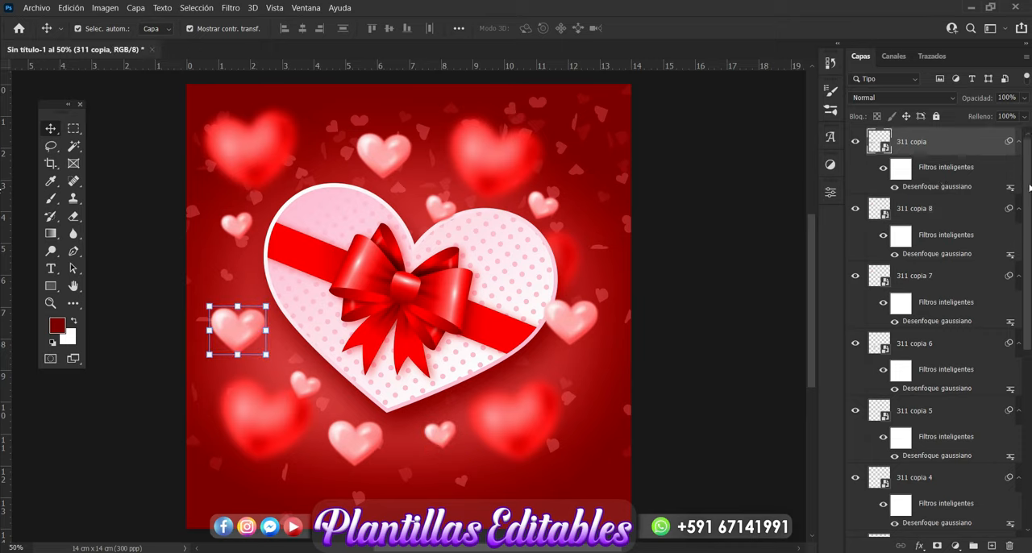
scroll(1029, 187, down, 5)
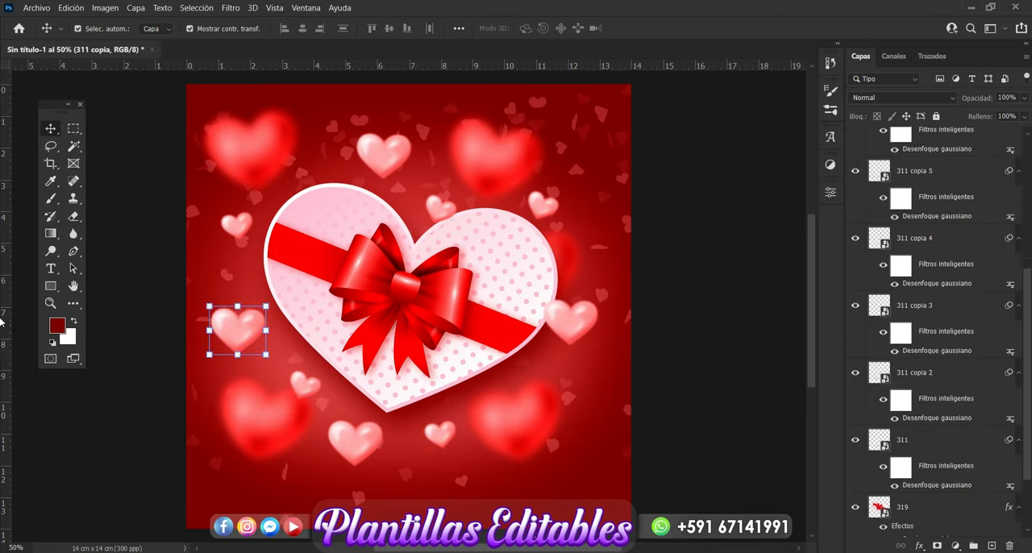
scroll(949, 387, down, 1)
shift+click(940, 394)
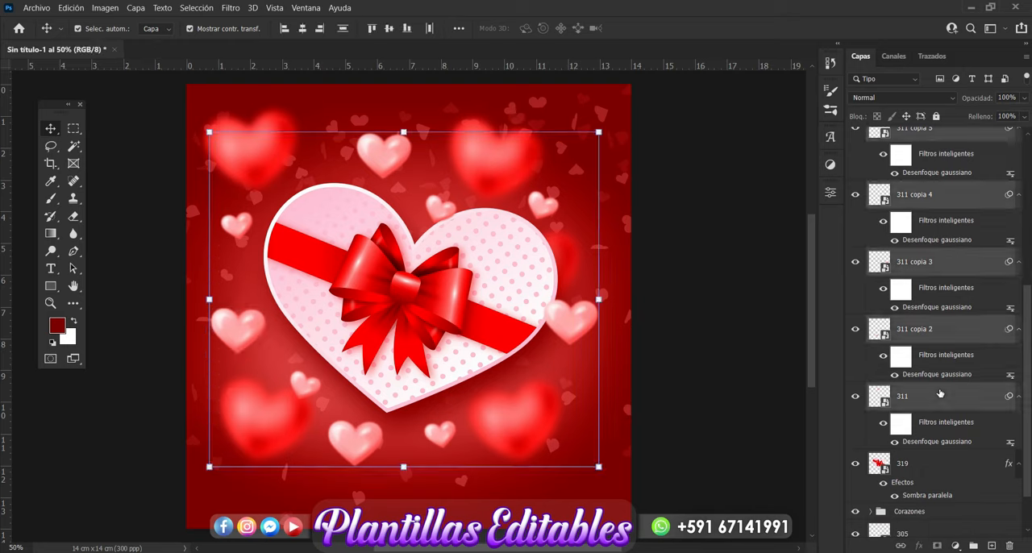
key(ctrl+g)
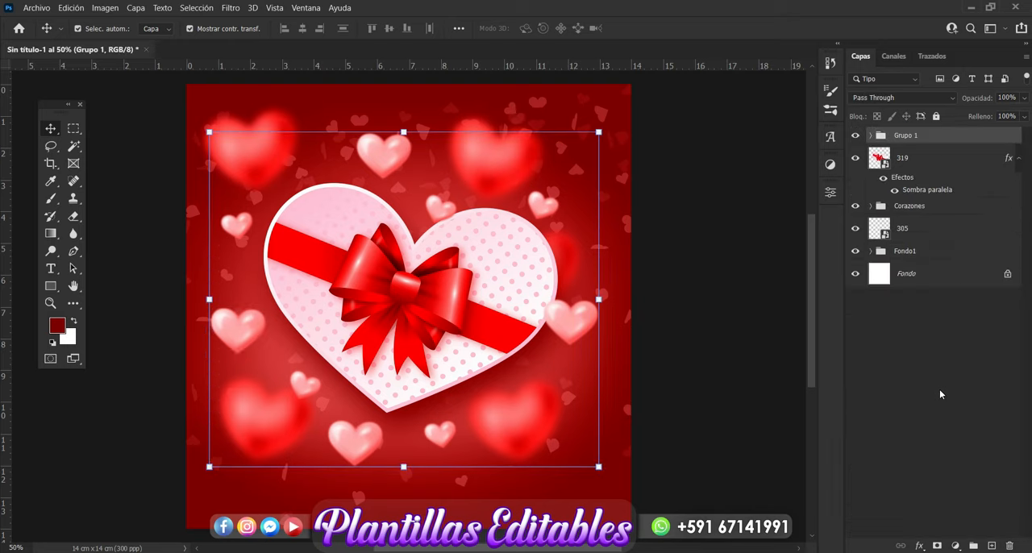
double_click(909, 137)
key(BackSpace)
key(Return)
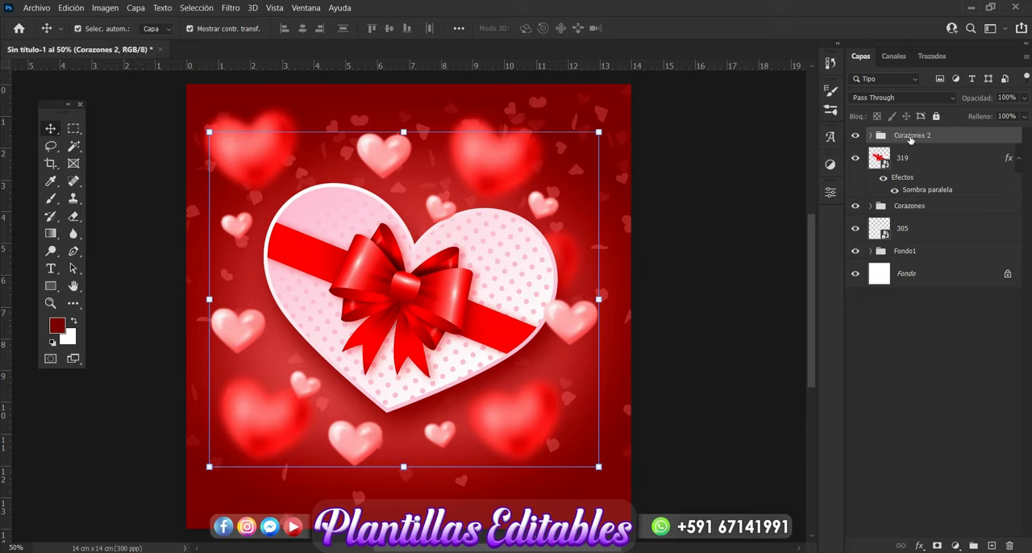
drag(910, 143, 913, 183)
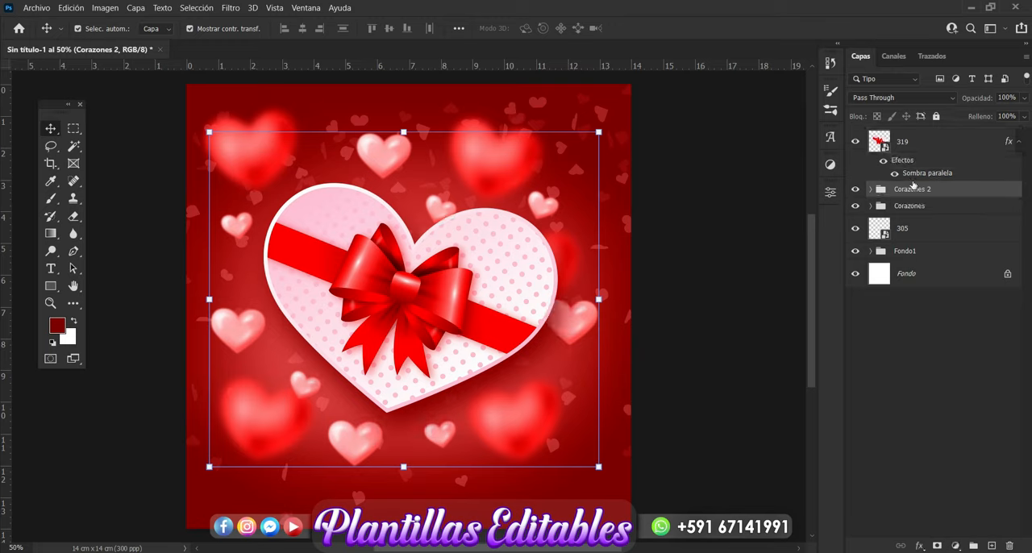
click(720, 274)
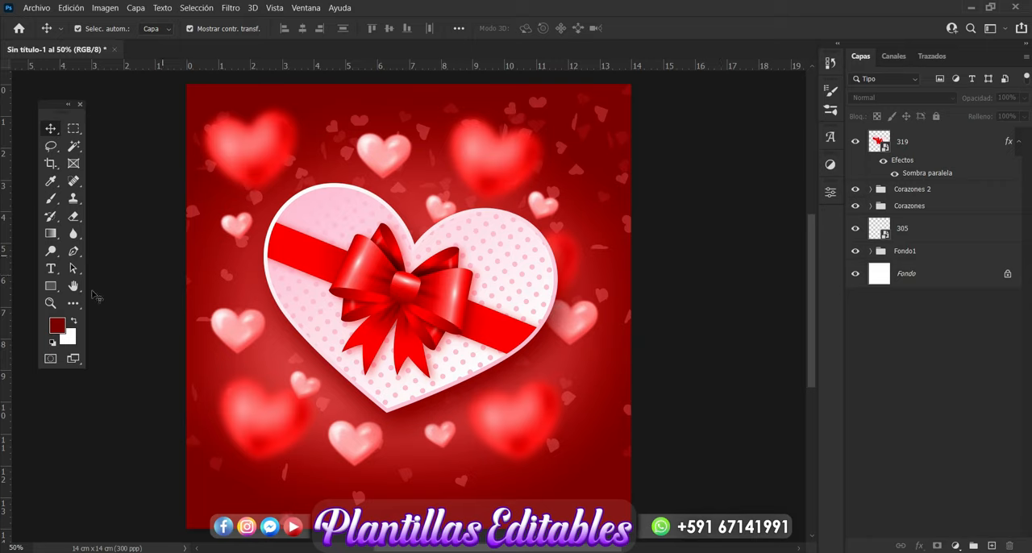
Step: Add the horizontal text "Eres el Amor de mi Vida" in Embassy BT below the gift box, above layer 319
click(925, 151)
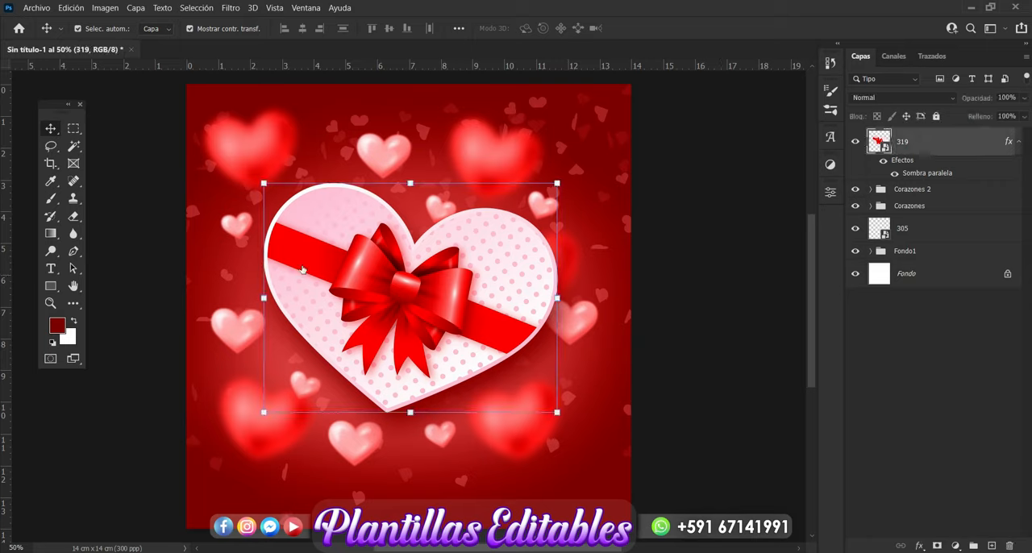
click(51, 268)
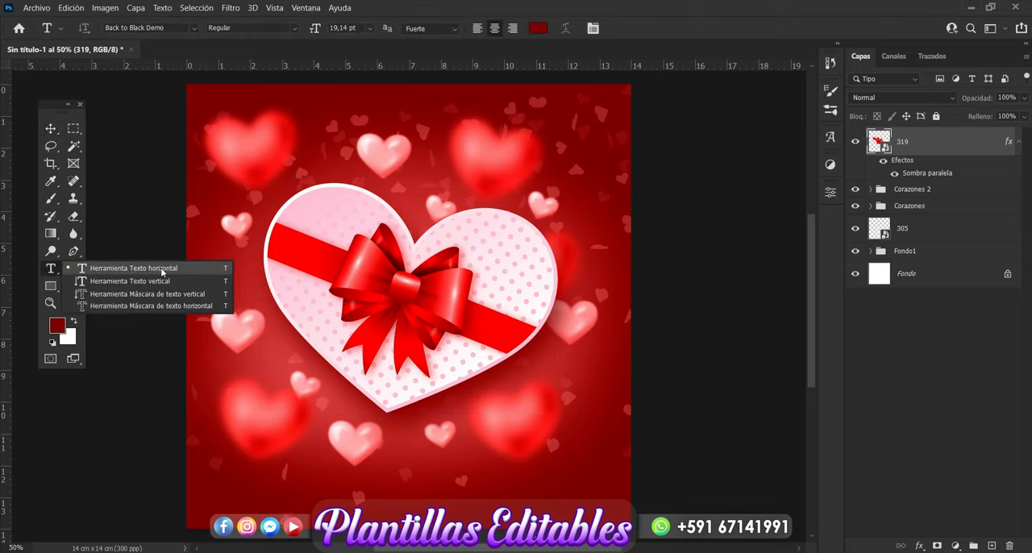
click(103, 267)
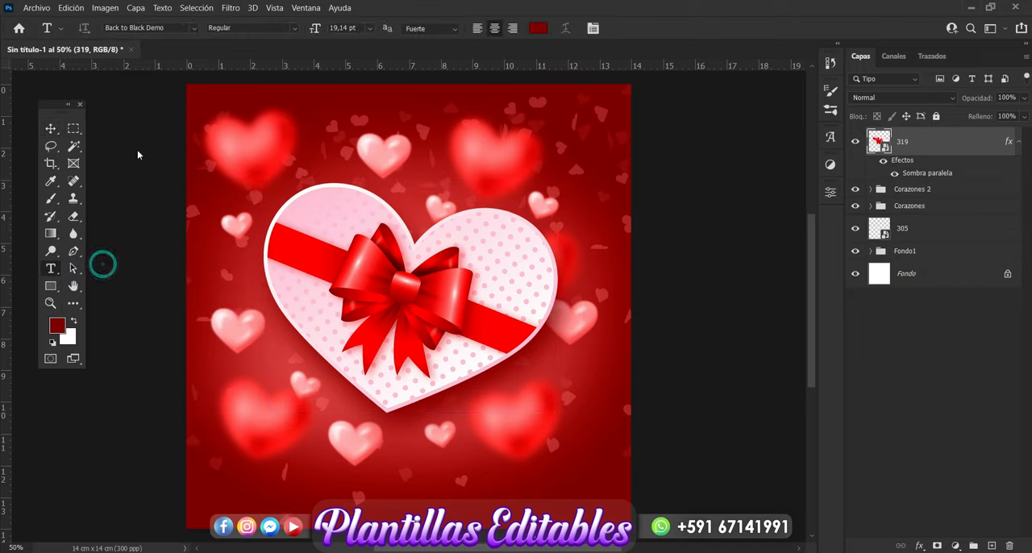
click(194, 29)
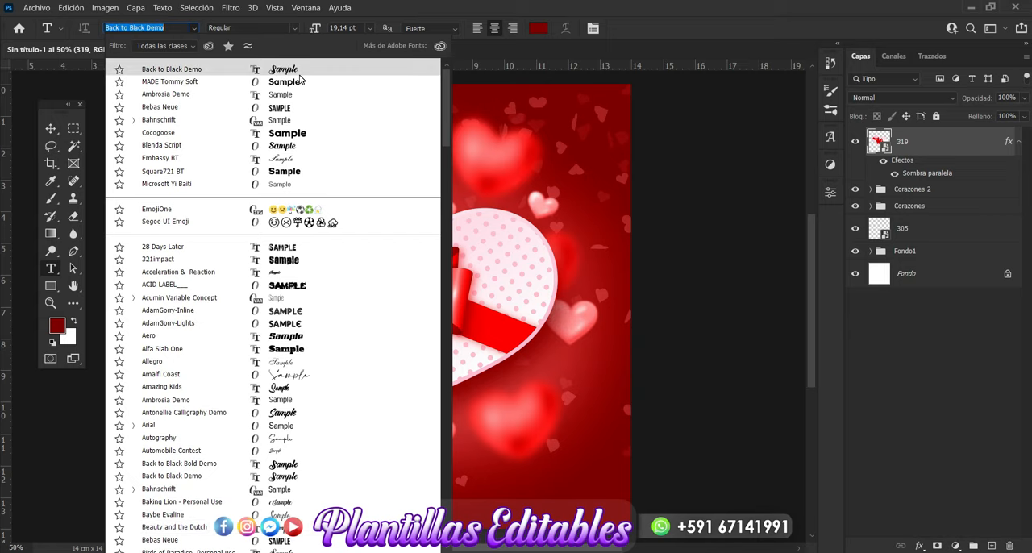
click(289, 159)
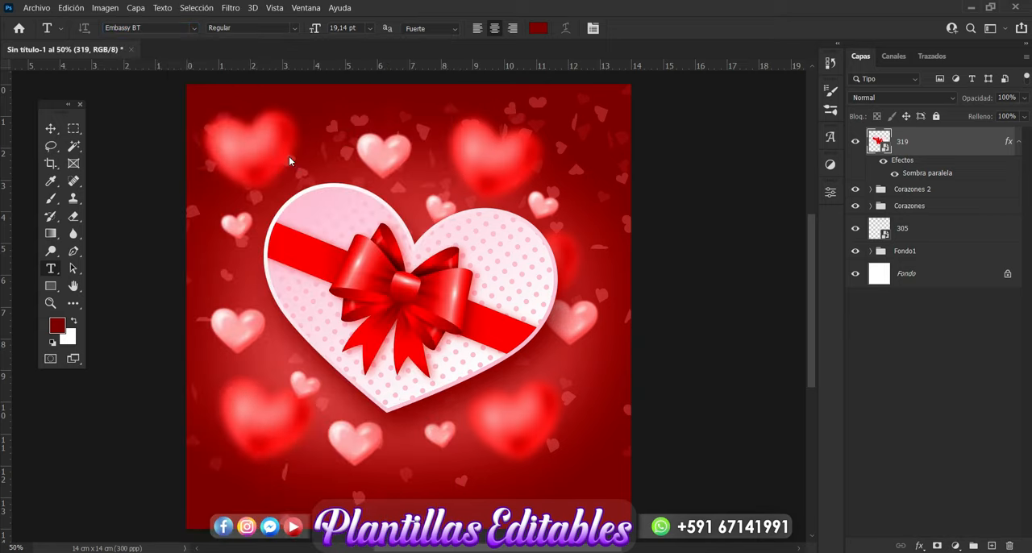
click(312, 489)
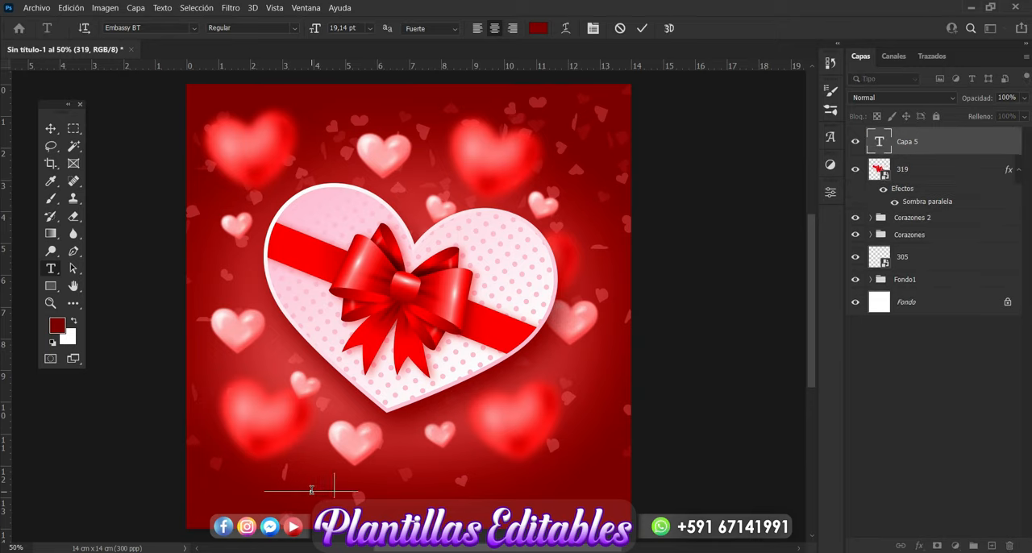
text(ia)
text(d)
text(l)
Step: Enlarge the "Eres el Amor de mi Vida" text to about 10 cm wide below the gift box
click(50, 128)
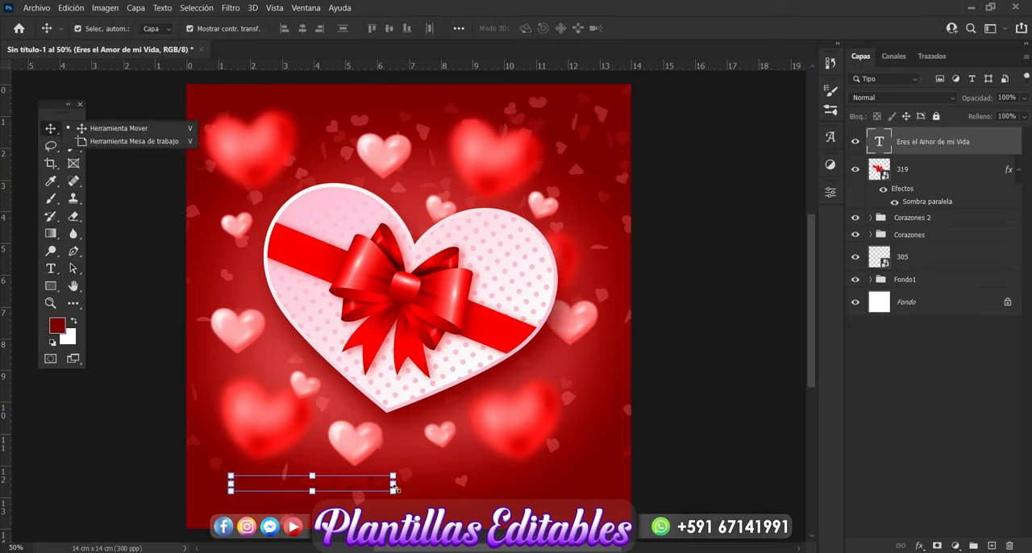
drag(393, 486, 543, 474)
key(Return)
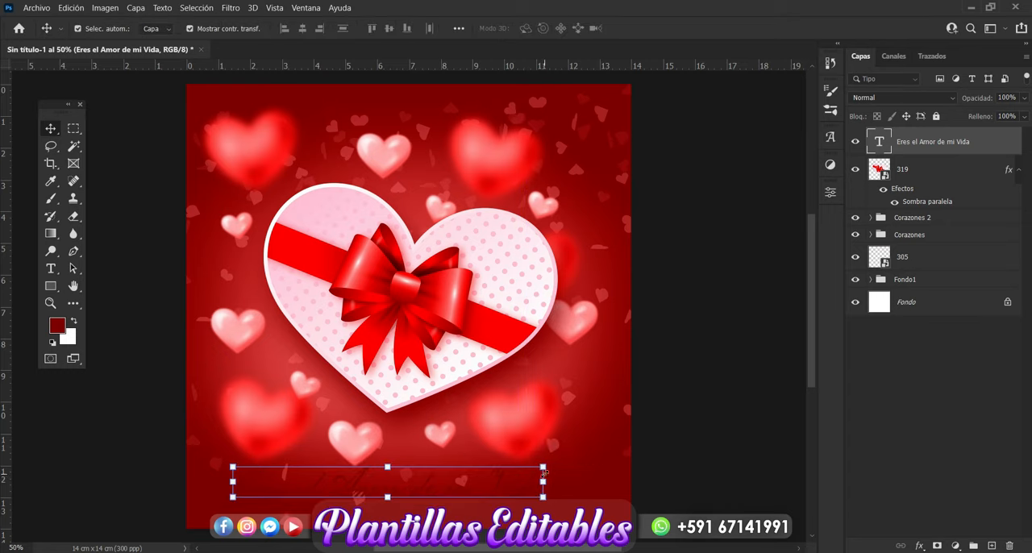
Step: Apply a Color Overlay layer style in light pink fcb4b4 to the "Eres el Amor de mi Vida" text
click(920, 547)
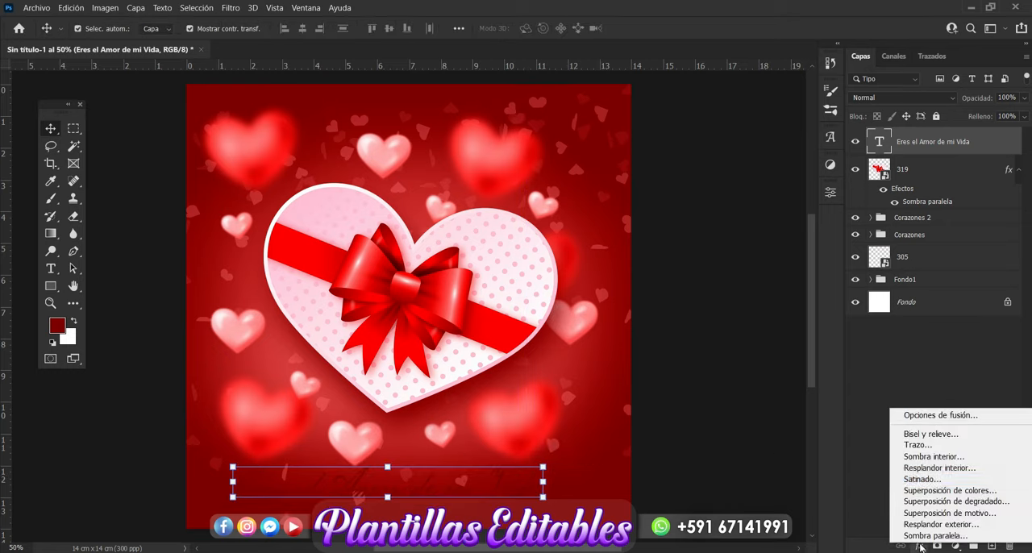
click(941, 490)
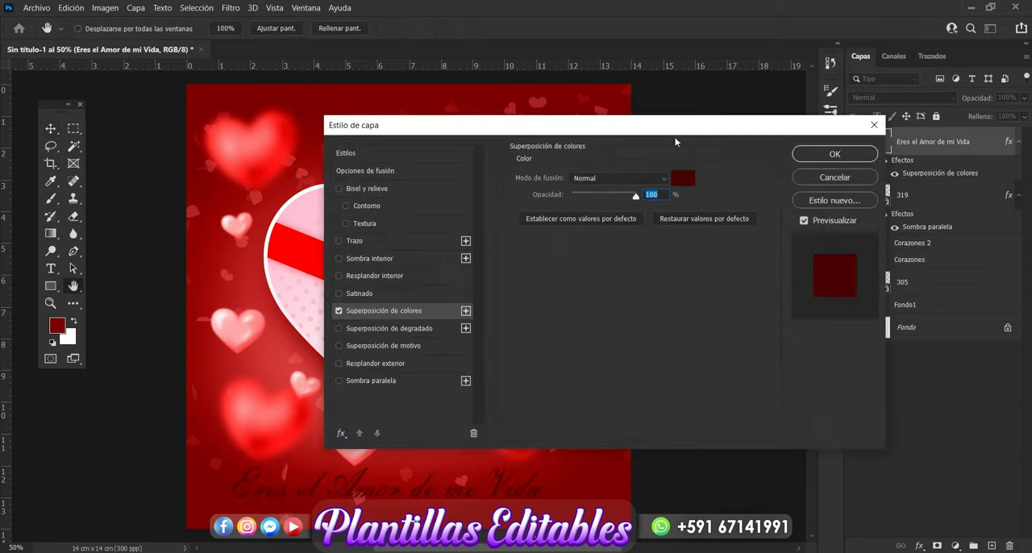
drag(677, 128, 882, 56)
click(889, 111)
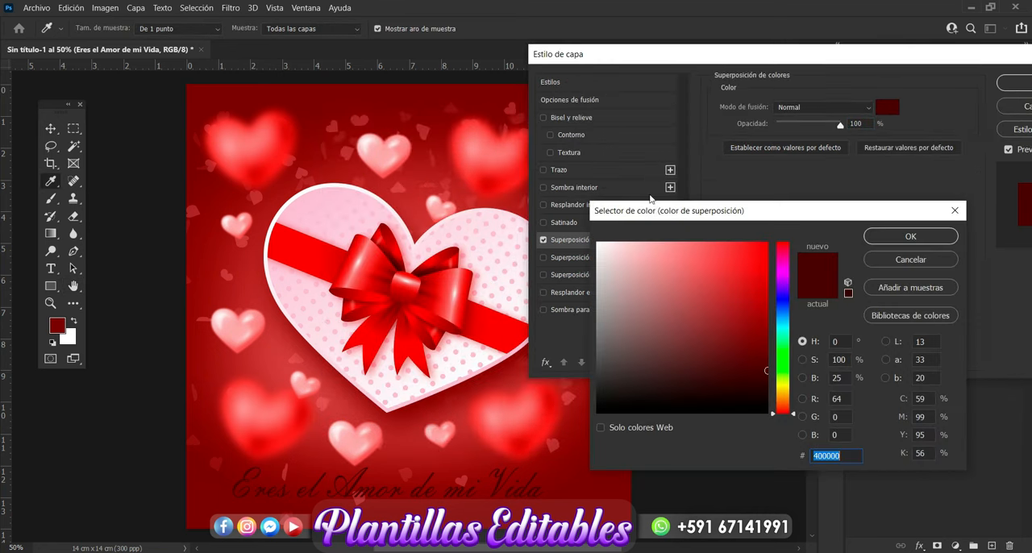
click(617, 243)
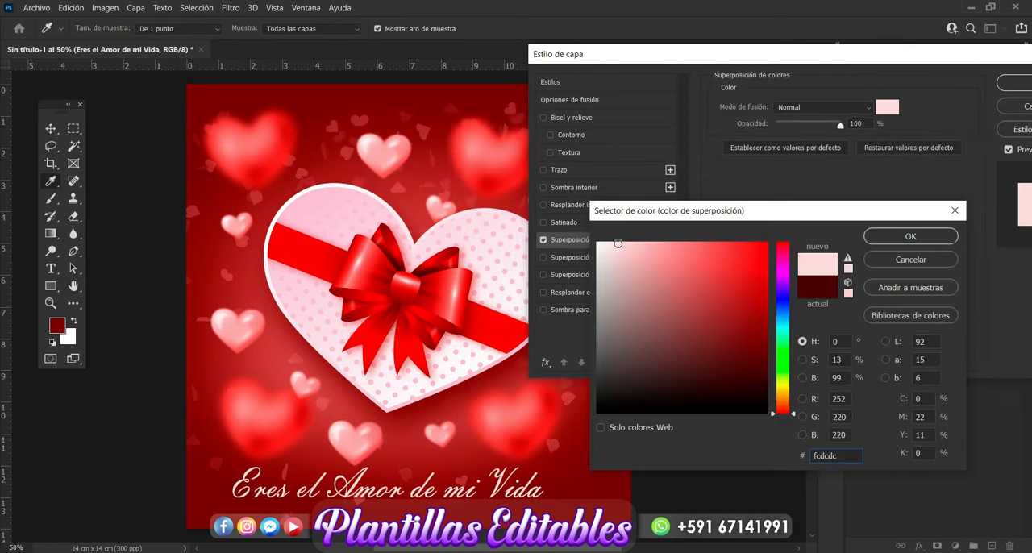
click(630, 242)
click(638, 244)
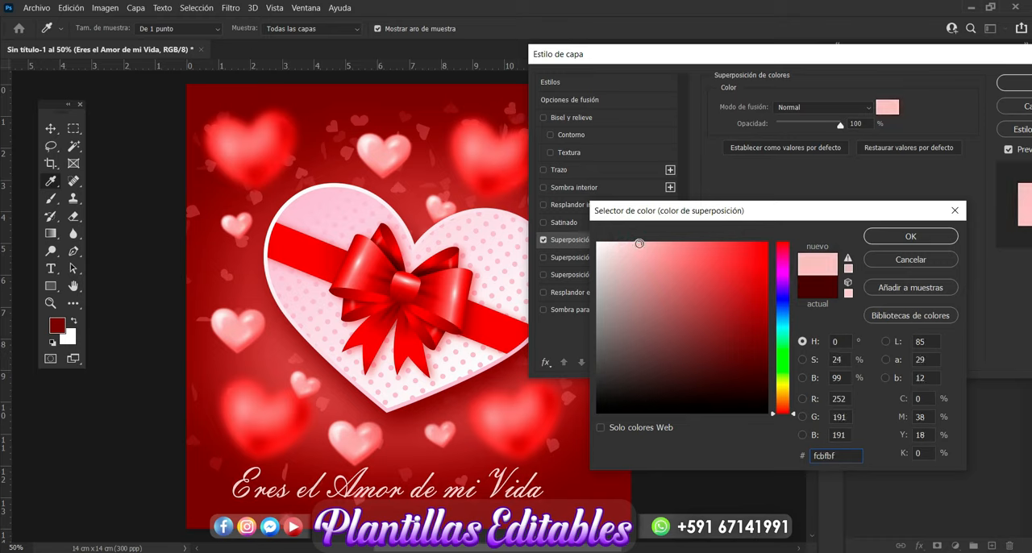
click(644, 243)
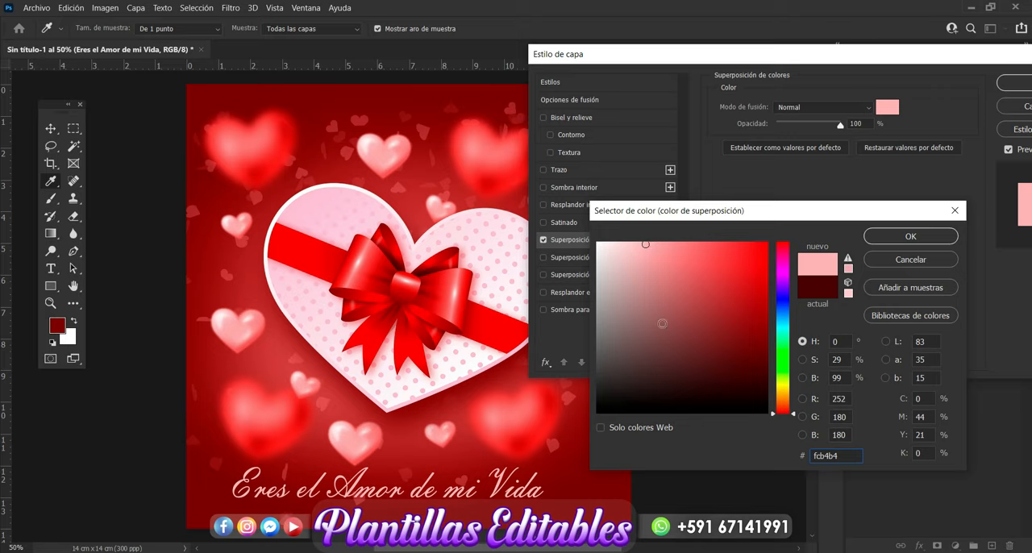
click(887, 237)
Step: Add a Drop Shadow to the "Eres el Amor de mi Vida" text in dark red 260000 with 12 px distance and 18 px size
click(589, 311)
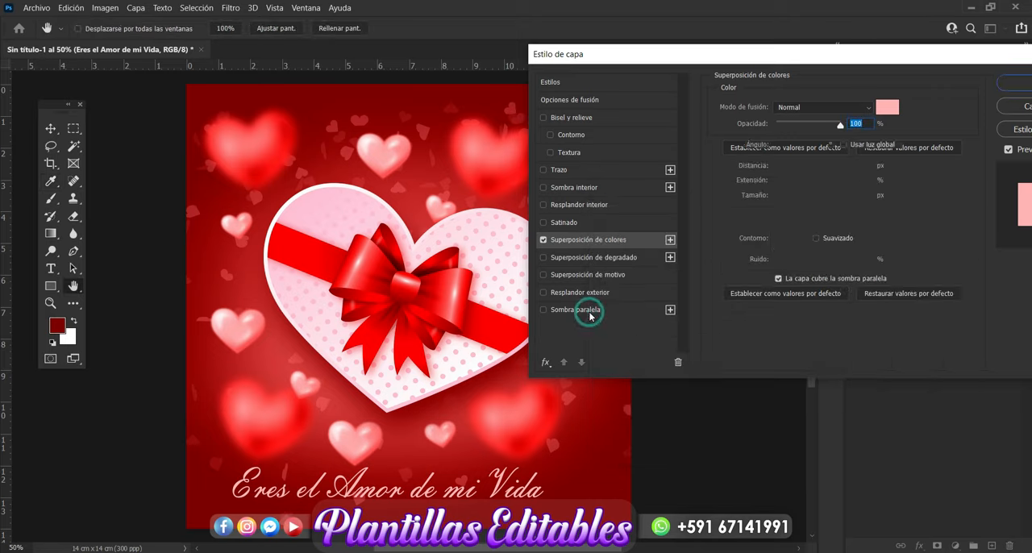
click(887, 107)
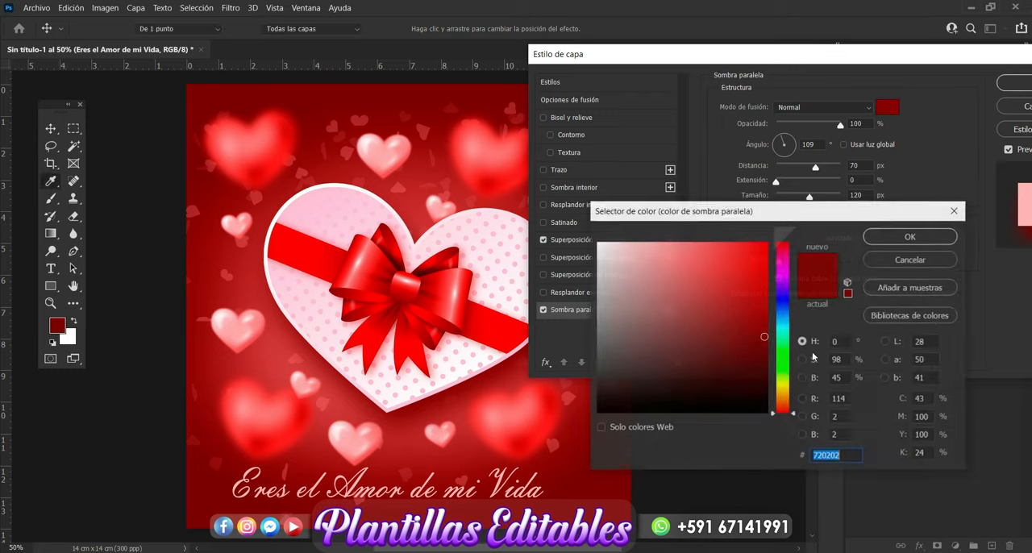
click(766, 389)
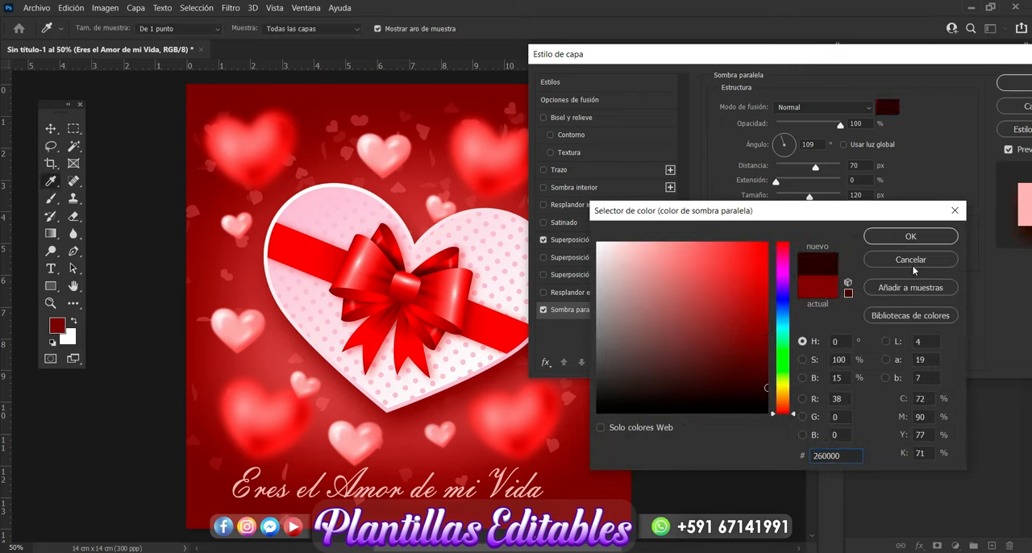
click(910, 236)
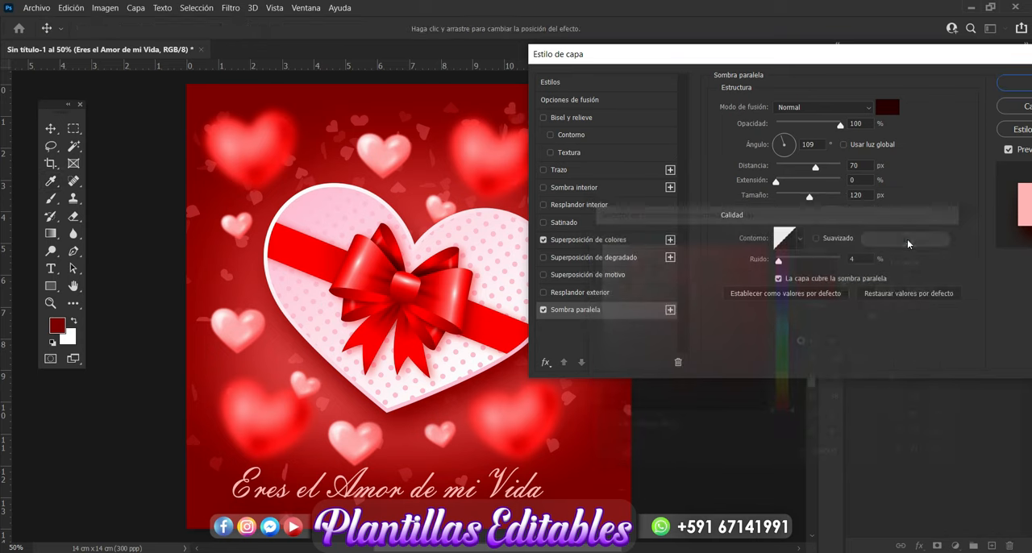
drag(816, 168, 786, 169)
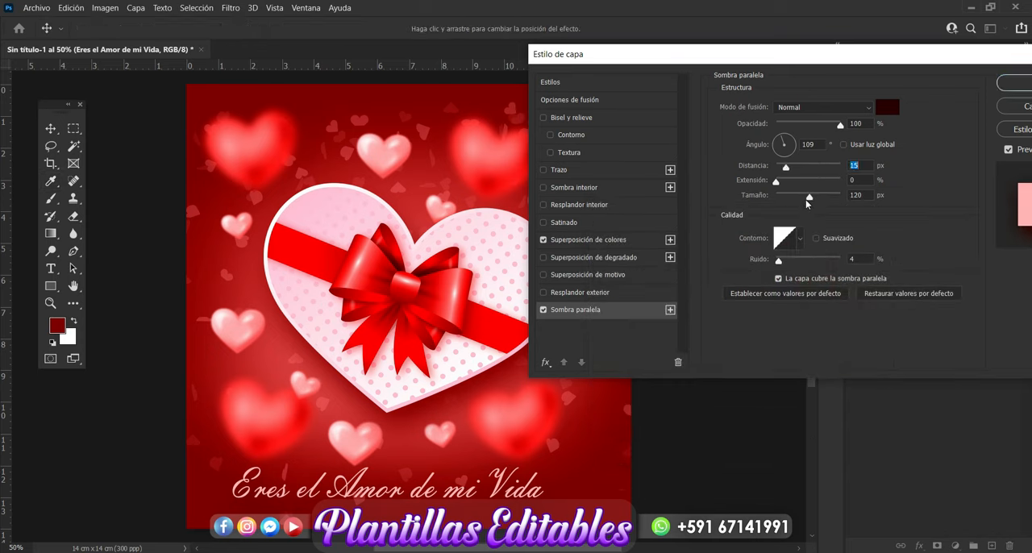
drag(809, 201, 779, 200)
drag(780, 200, 784, 196)
click(784, 168)
Step: Lighten the text's Color Overlay to pale pink f9dada, apply the layer style and deselect the text layer
click(618, 240)
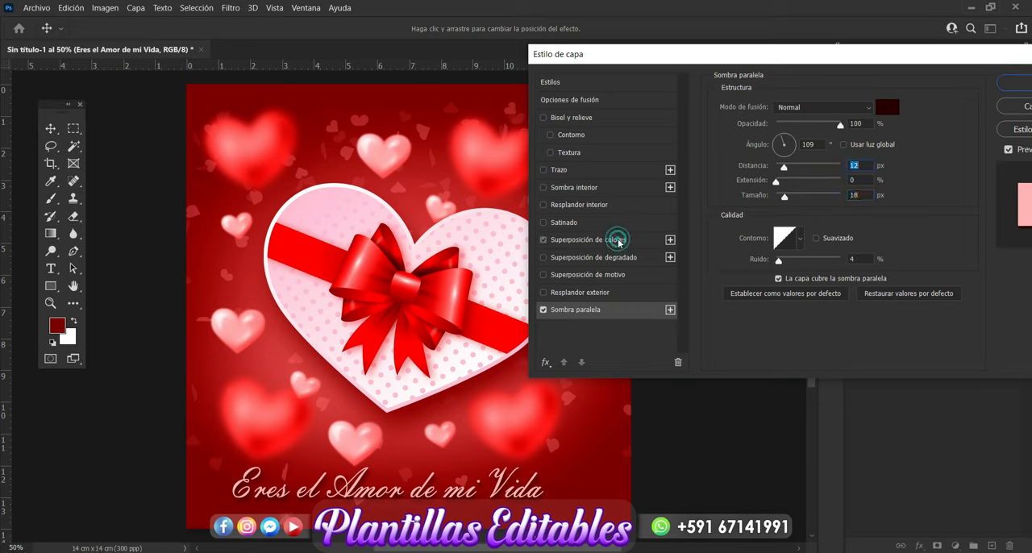
click(884, 110)
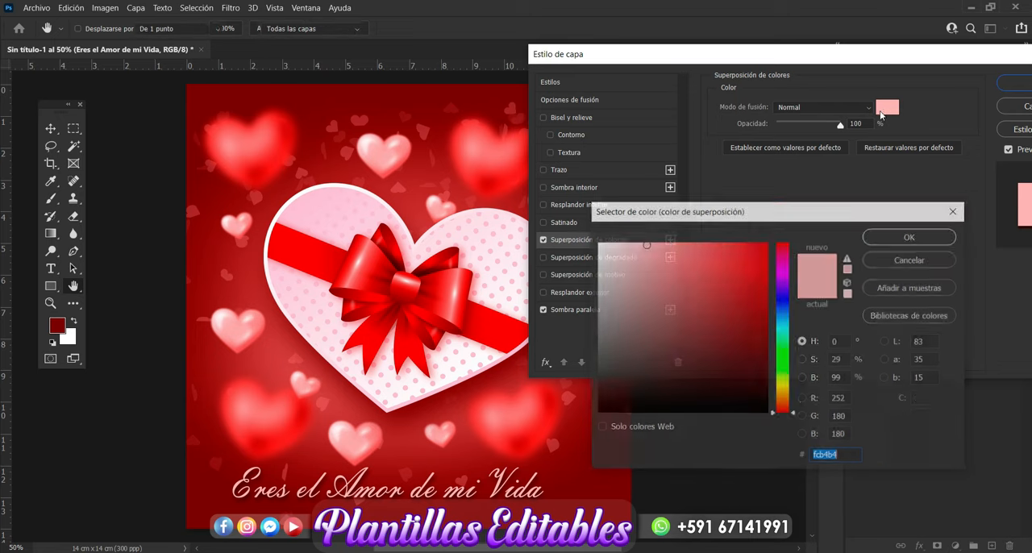
click(629, 243)
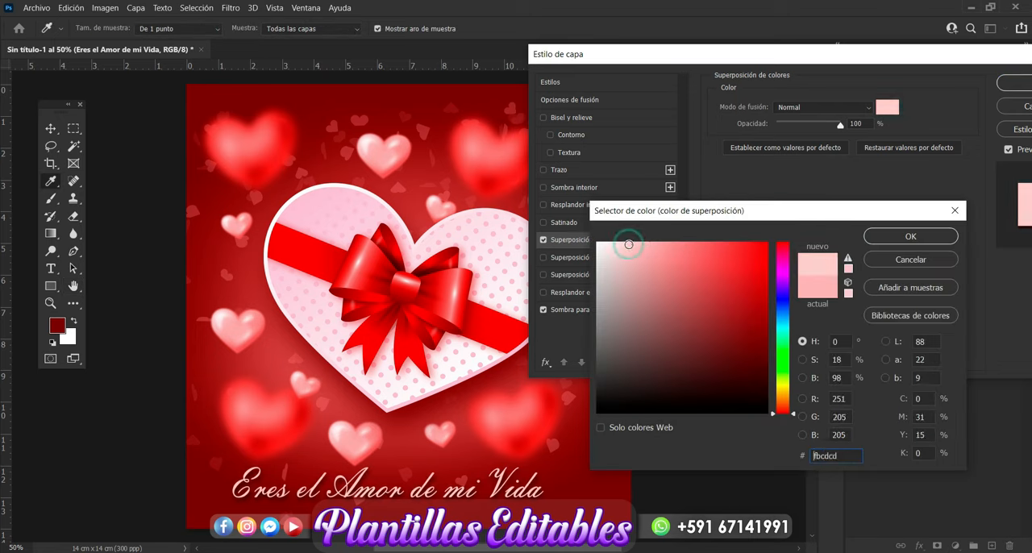
click(621, 245)
click(618, 246)
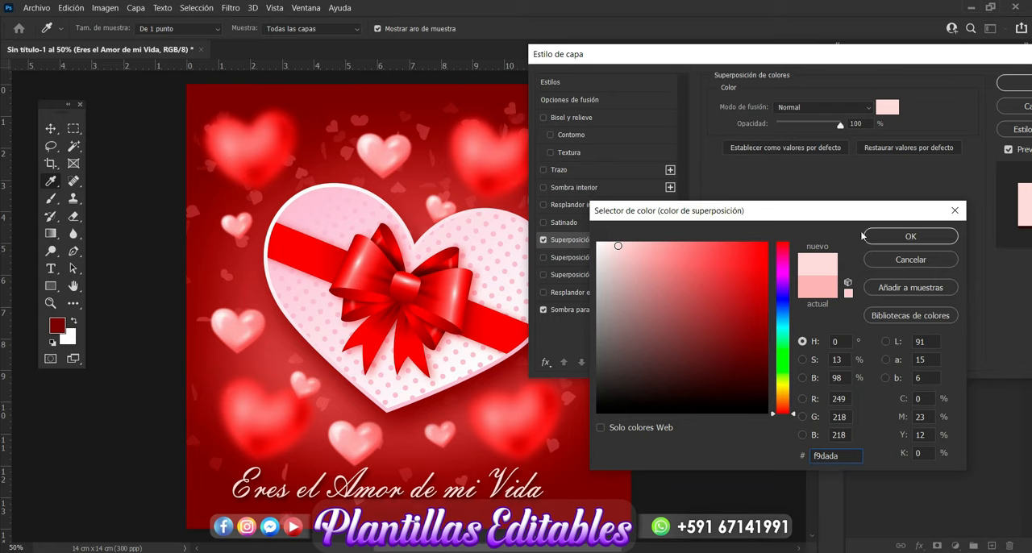
click(892, 234)
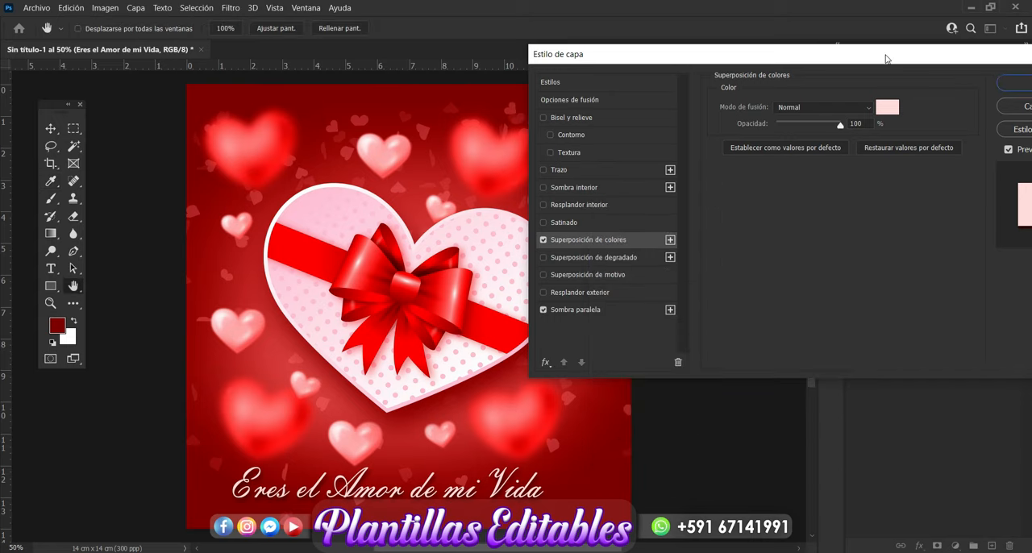
drag(884, 58, 656, 73)
click(793, 103)
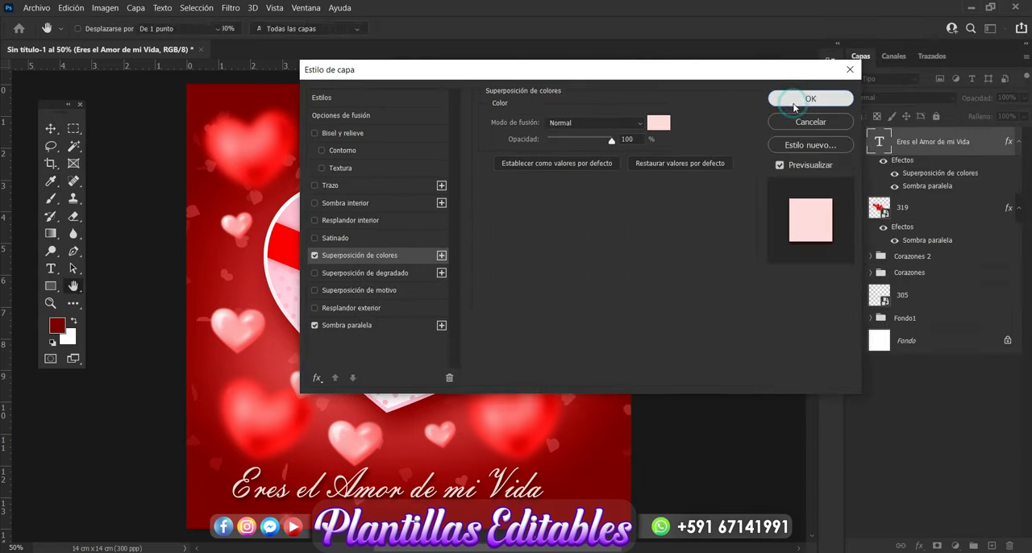
click(703, 281)
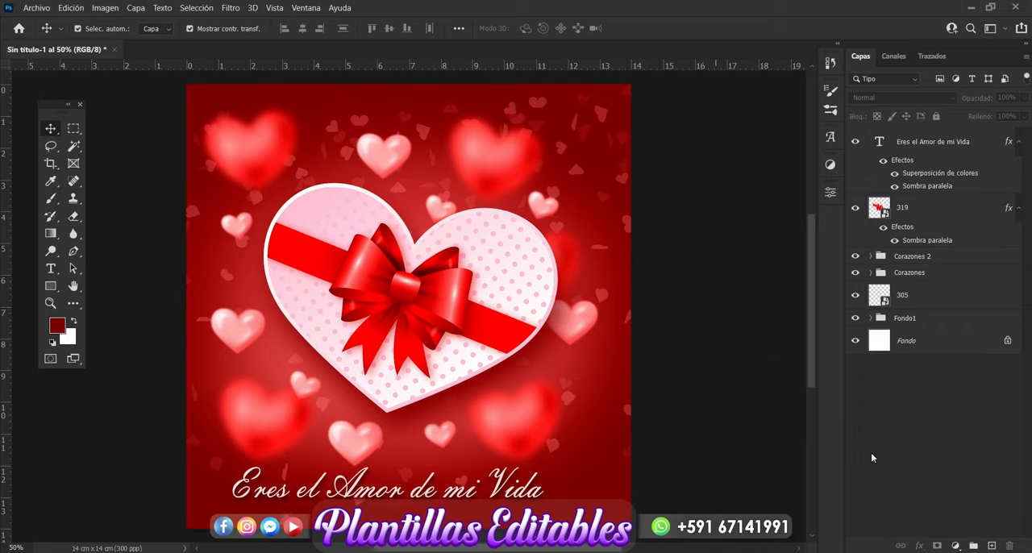
click(838, 552)
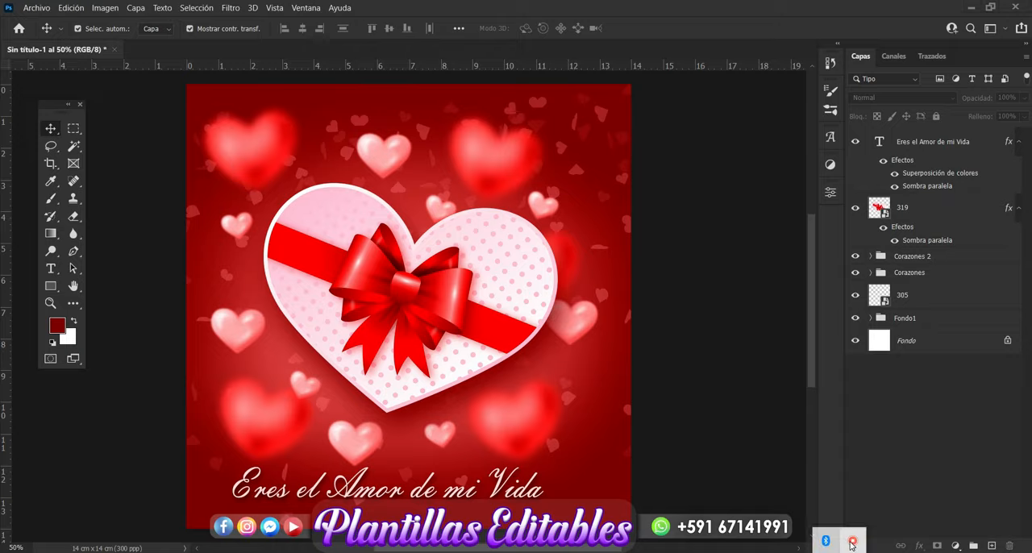